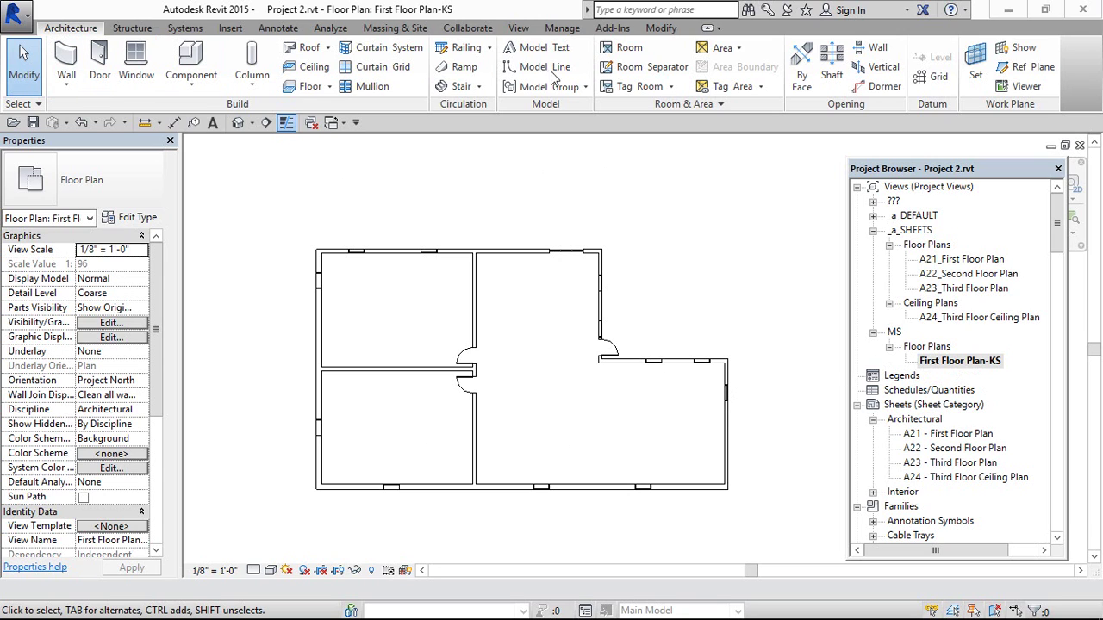
Step: Place a tagged room in the lower-left enclosed space of the first floor plan
click(628, 53)
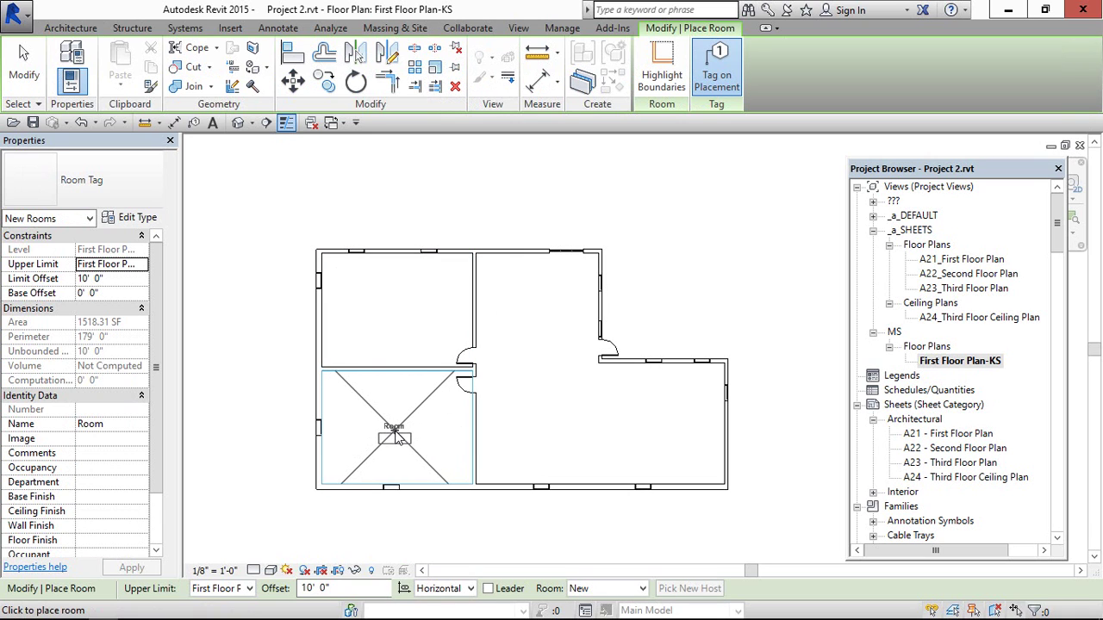
click(396, 435)
scroll(397, 431, up, 2)
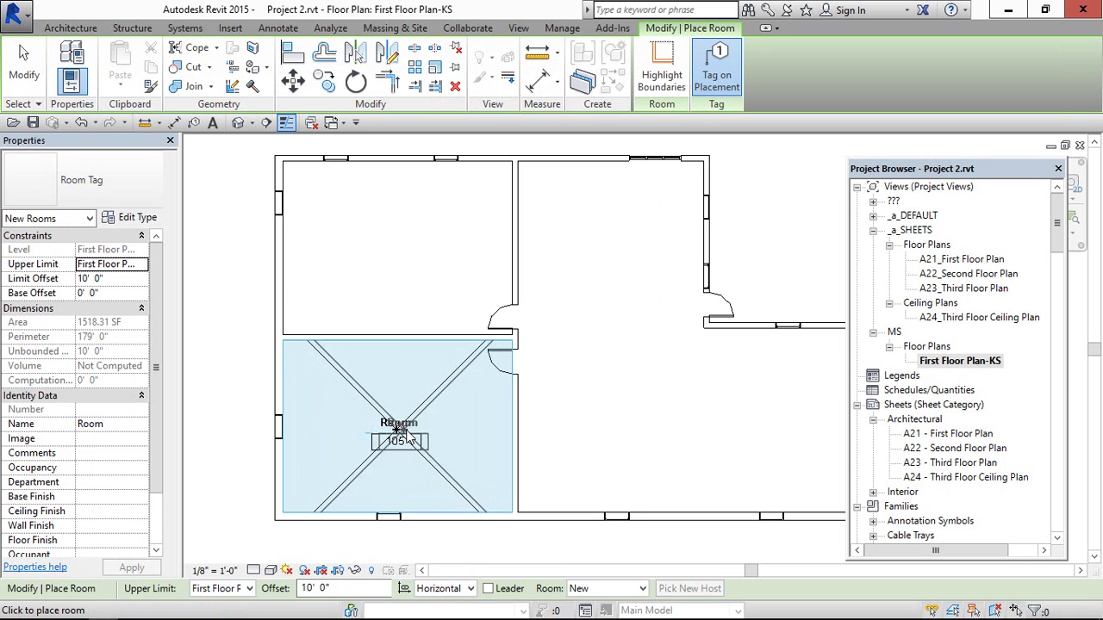
key(Escape)
Step: Set the lower-left room's number to 101 and its name to BEDROOM, accepting the duplicate number
click(431, 400)
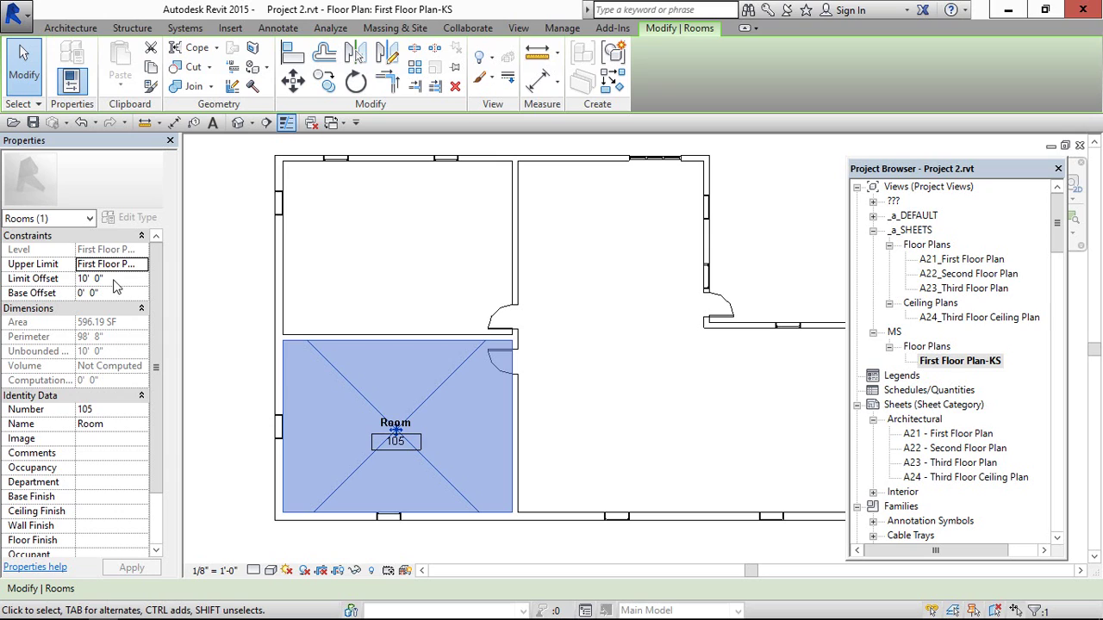
click(106, 411)
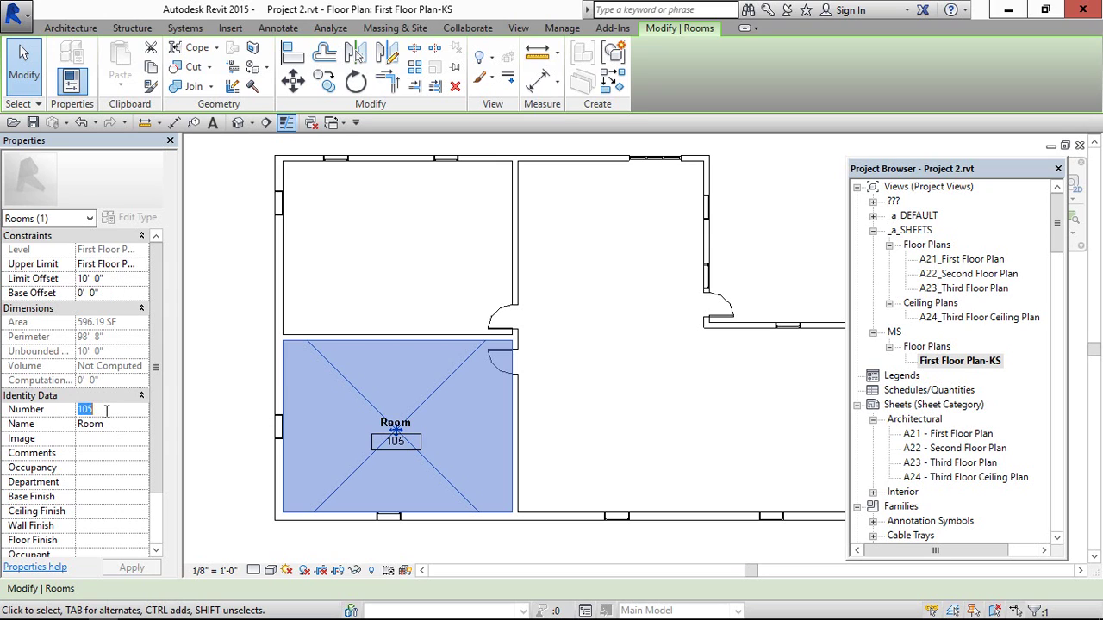
key(BackSpace)
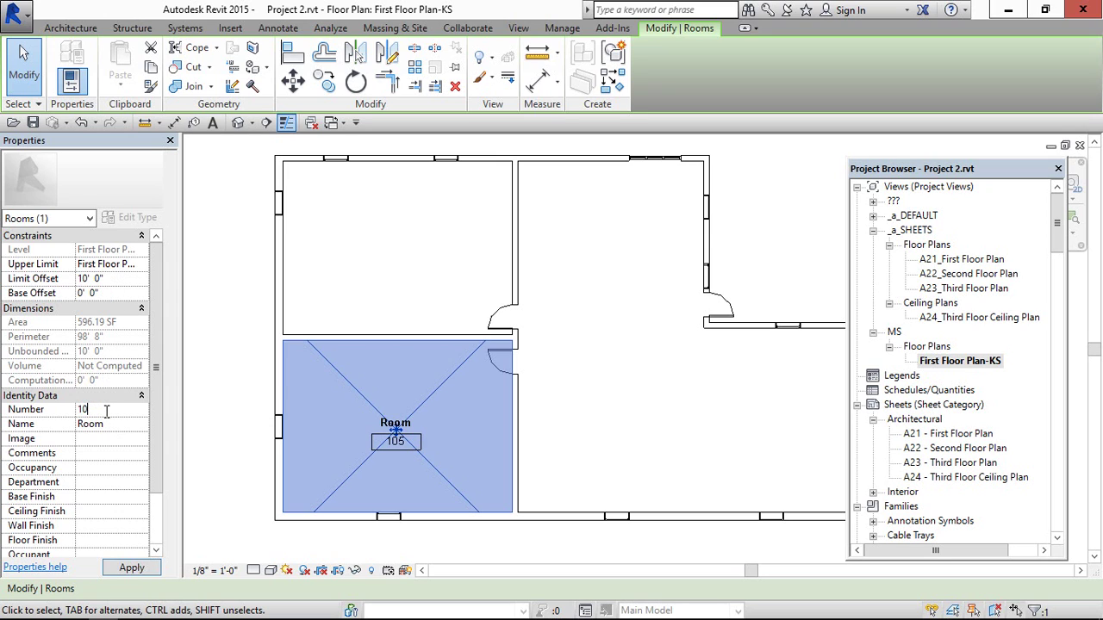
click(112, 424)
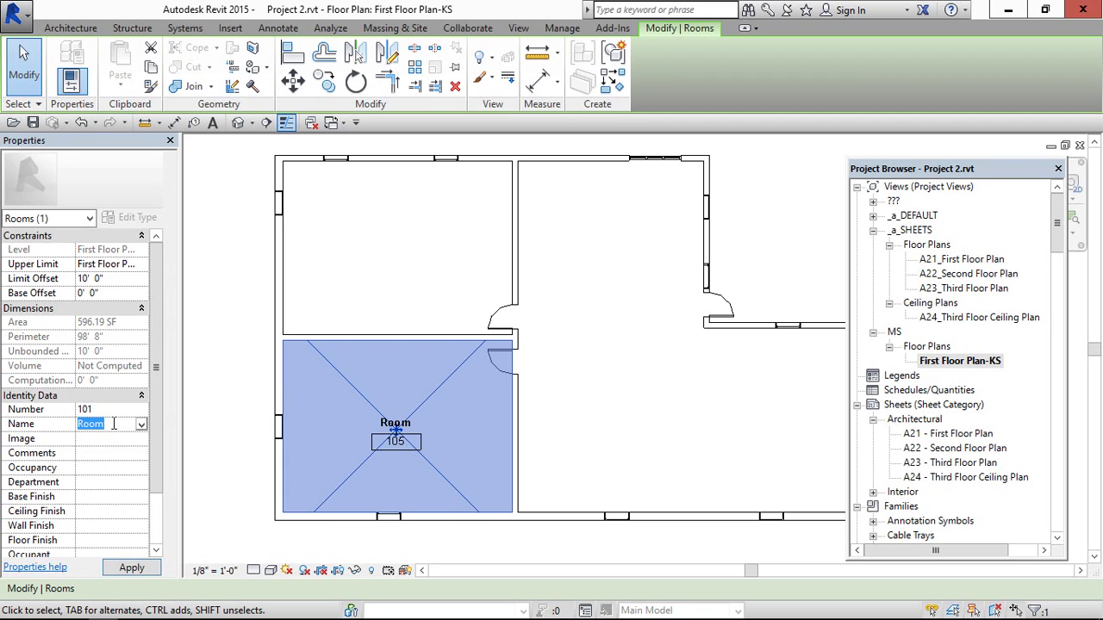
text(BEDROOM)
key(Return)
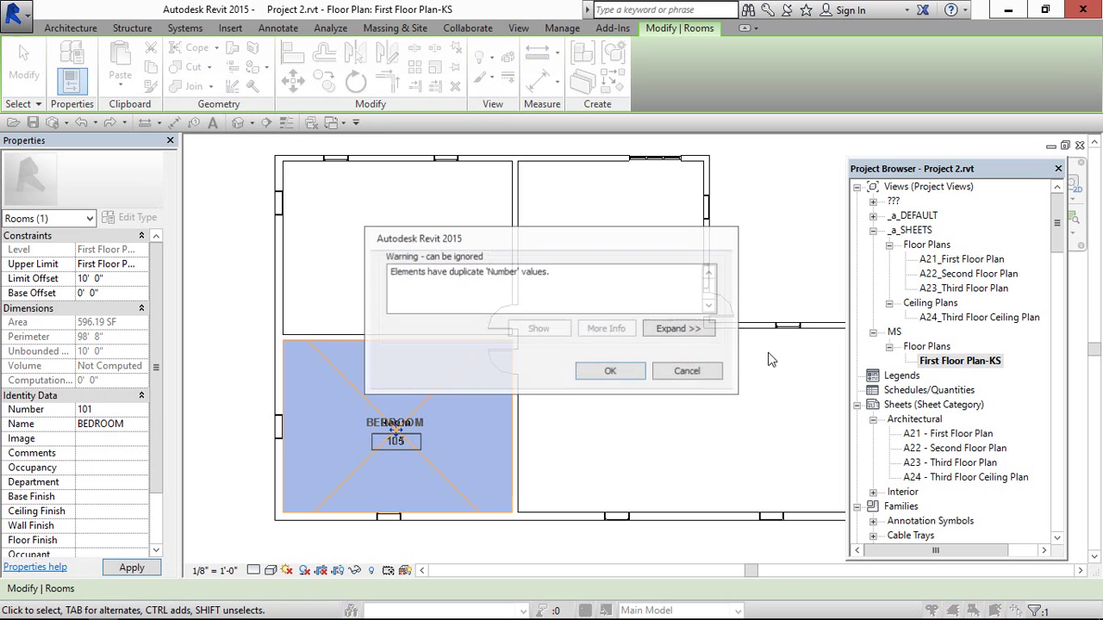
click(610, 371)
click(610, 417)
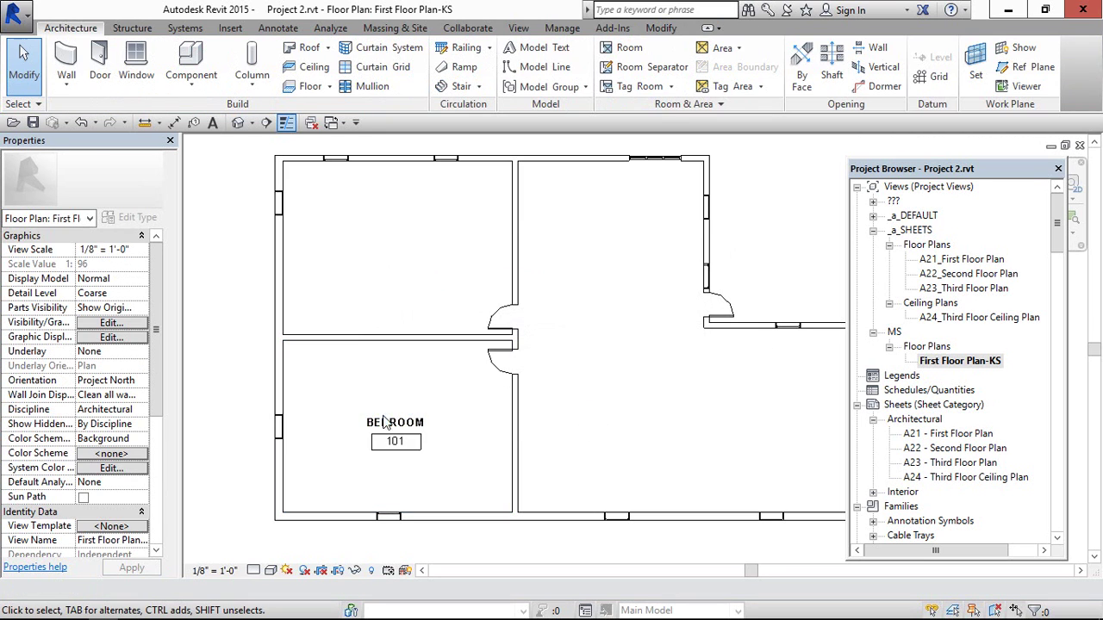
scroll(376, 416, down, 2)
click(410, 406)
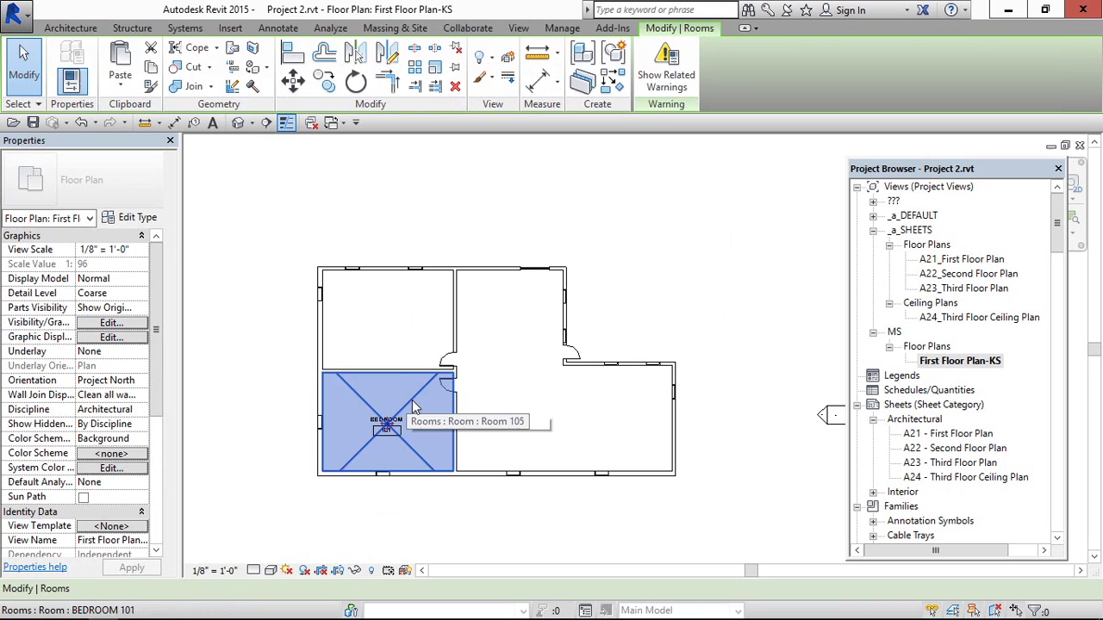
click(488, 402)
scroll(488, 402, up, 1)
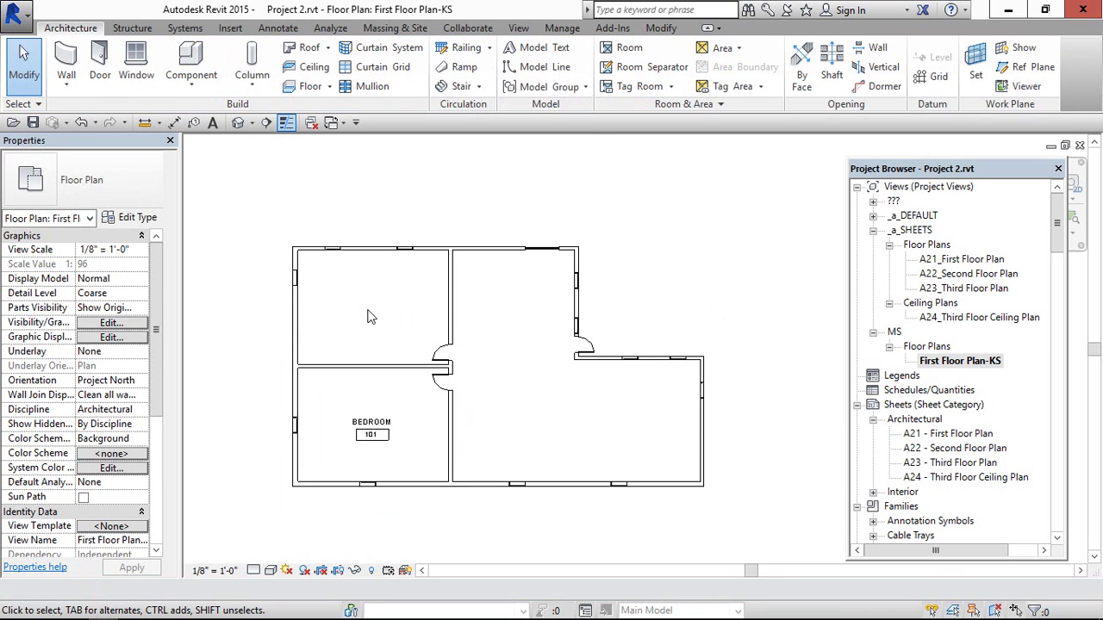
scroll(566, 402, up, 1)
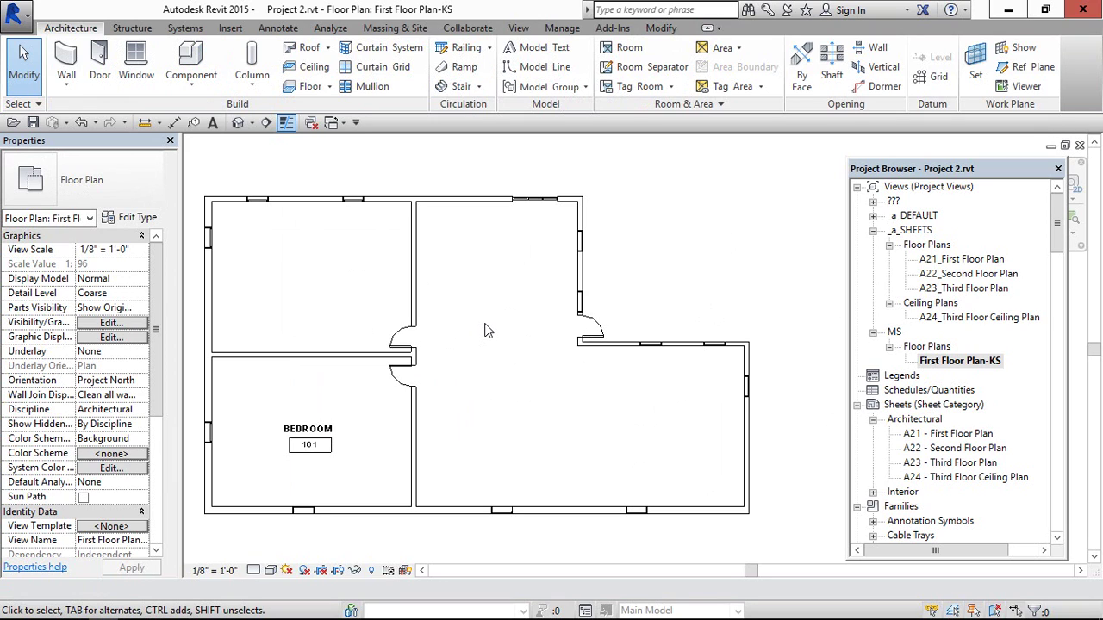
click(626, 50)
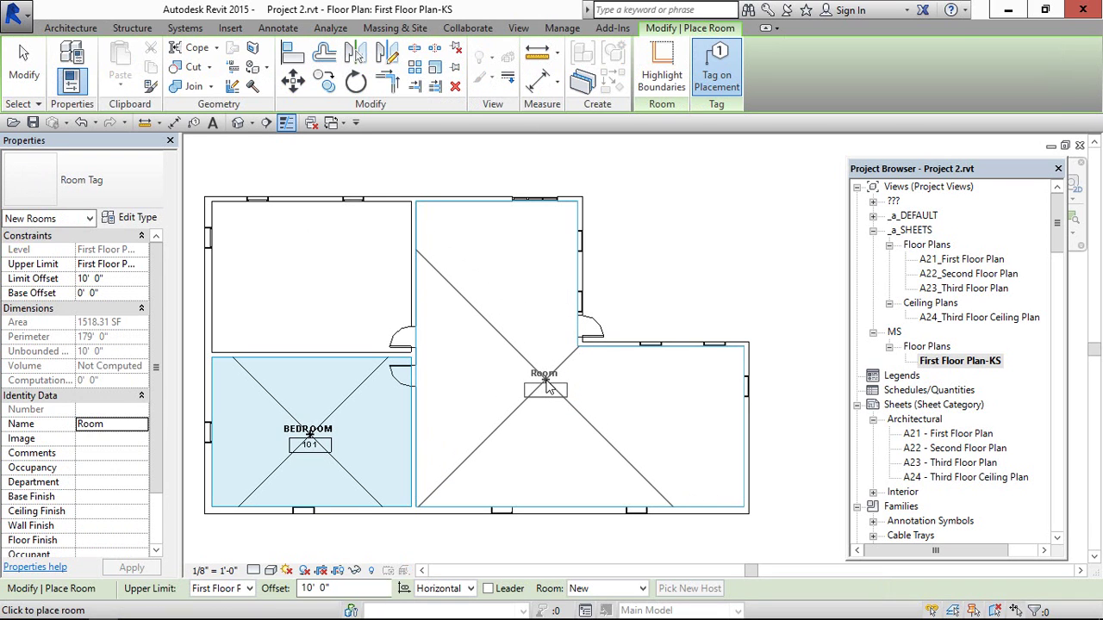
key(Escape)
key(Escape)
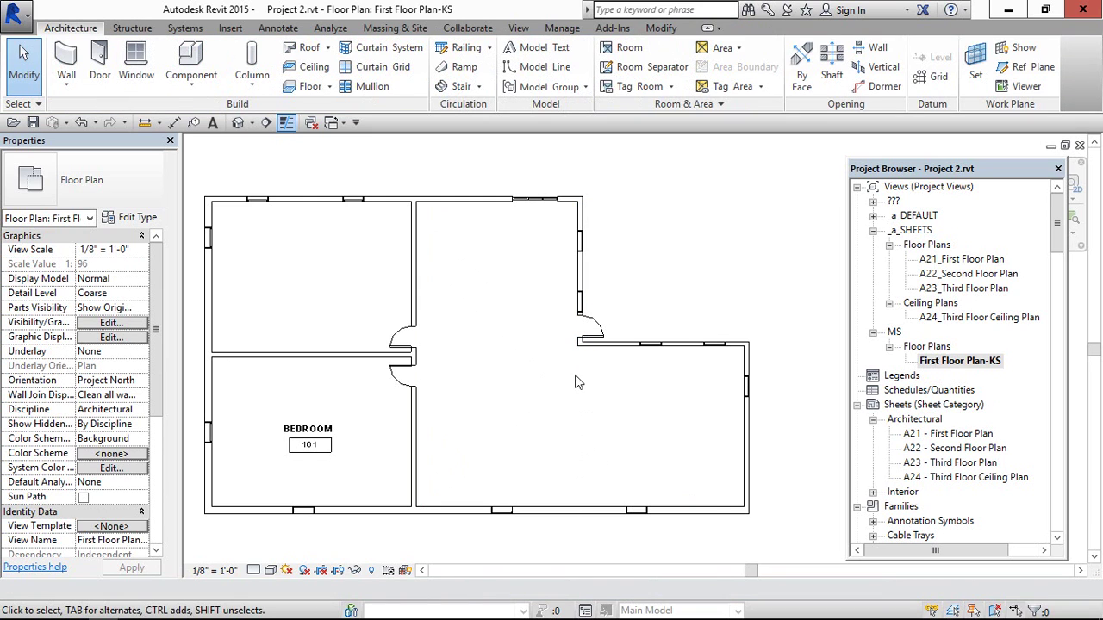
Step: Draw a vertical room separation line about 22' 8" long from the inner wall corner beside the exterior door to the south wall
click(642, 67)
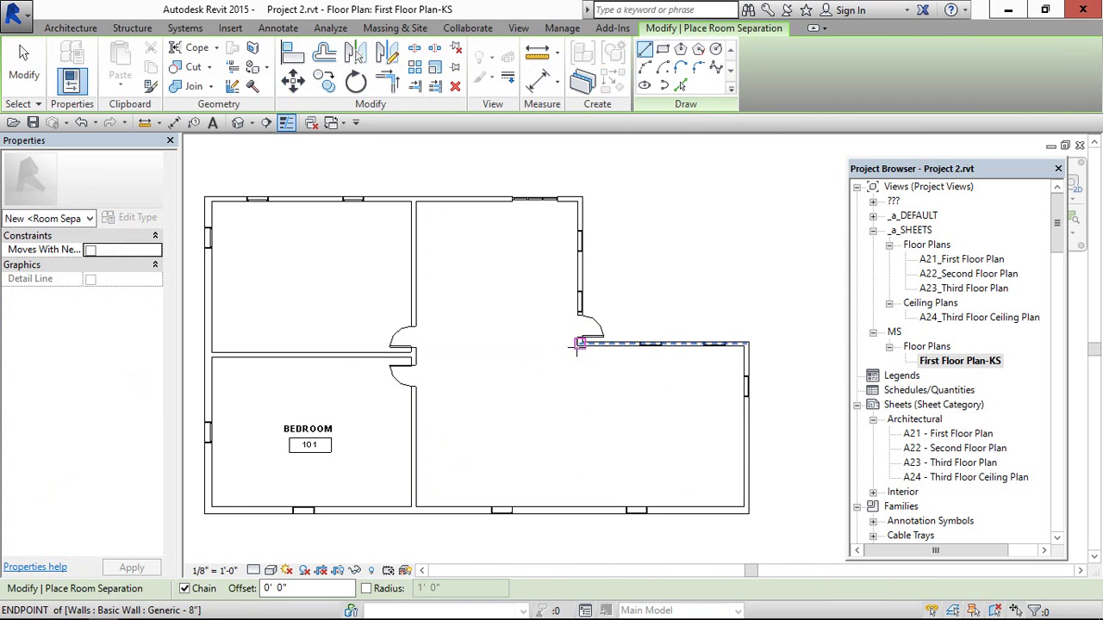
scroll(579, 342, up, 3)
click(579, 343)
scroll(573, 370, down, 2)
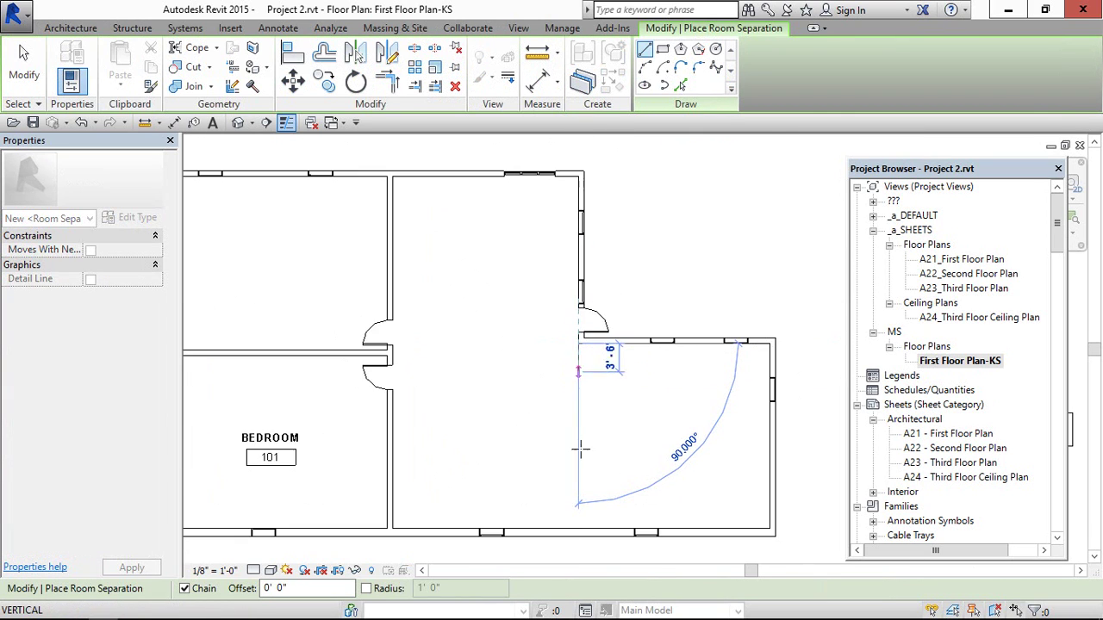
scroll(580, 448, up, 2)
scroll(579, 524, down, 2)
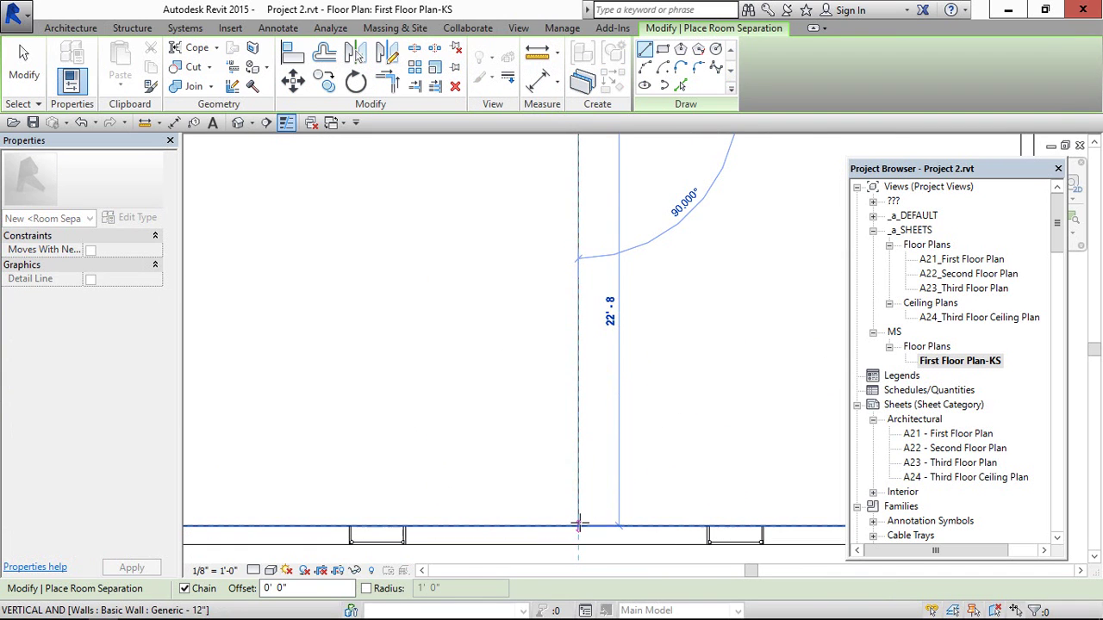
click(579, 523)
scroll(579, 524, down, 3)
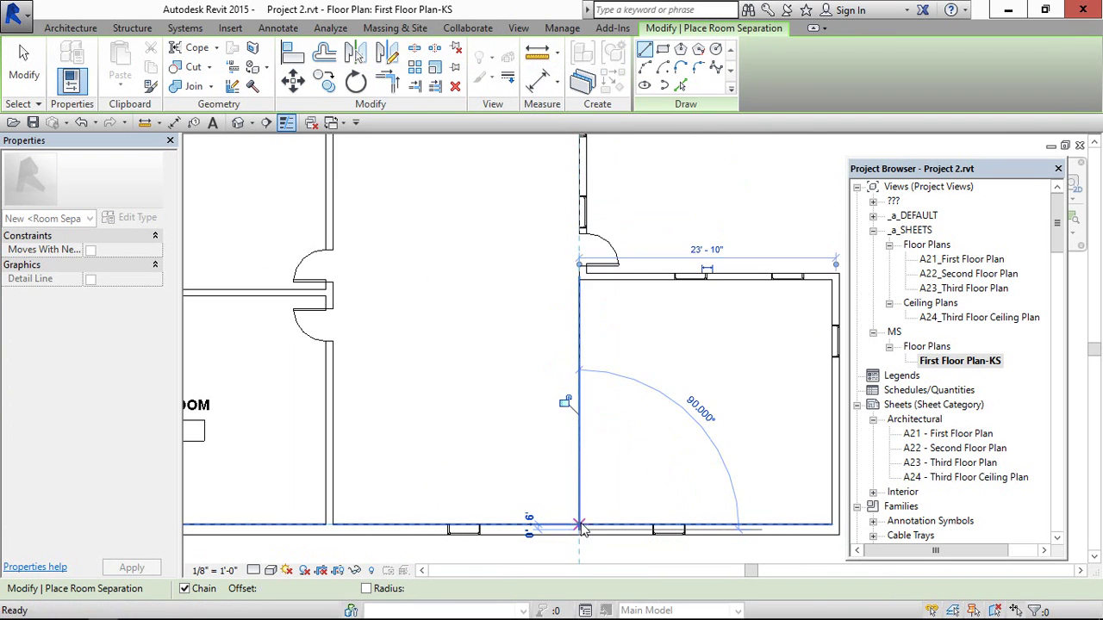
key(Escape)
scroll(623, 348, down, 4)
key(Escape)
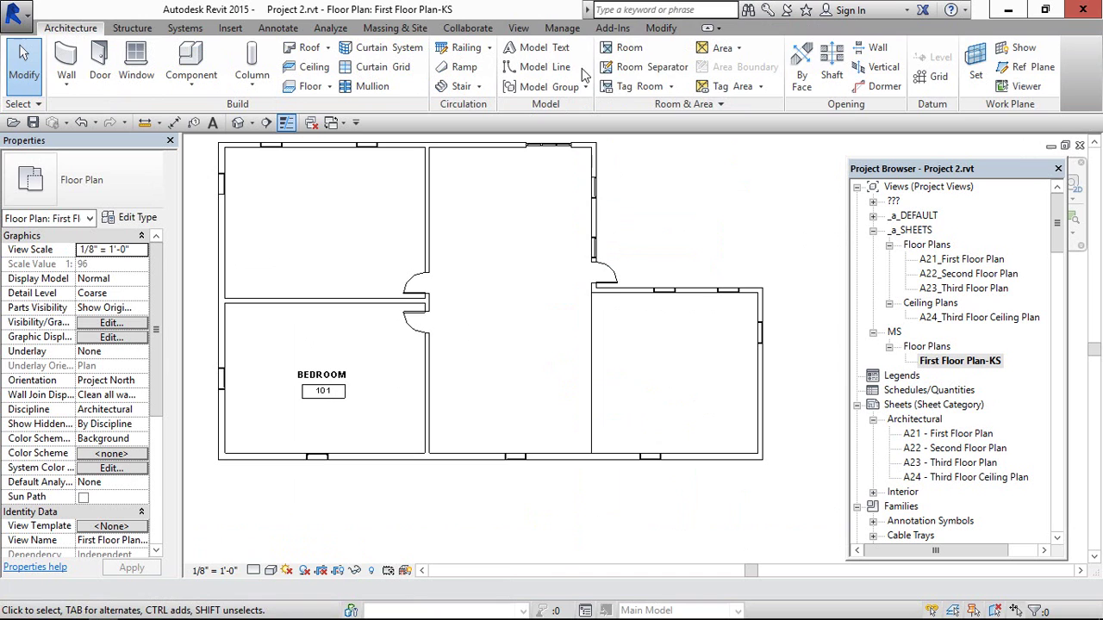
Step: Place a tagged room in the lower-right space beside the room separation line
click(623, 53)
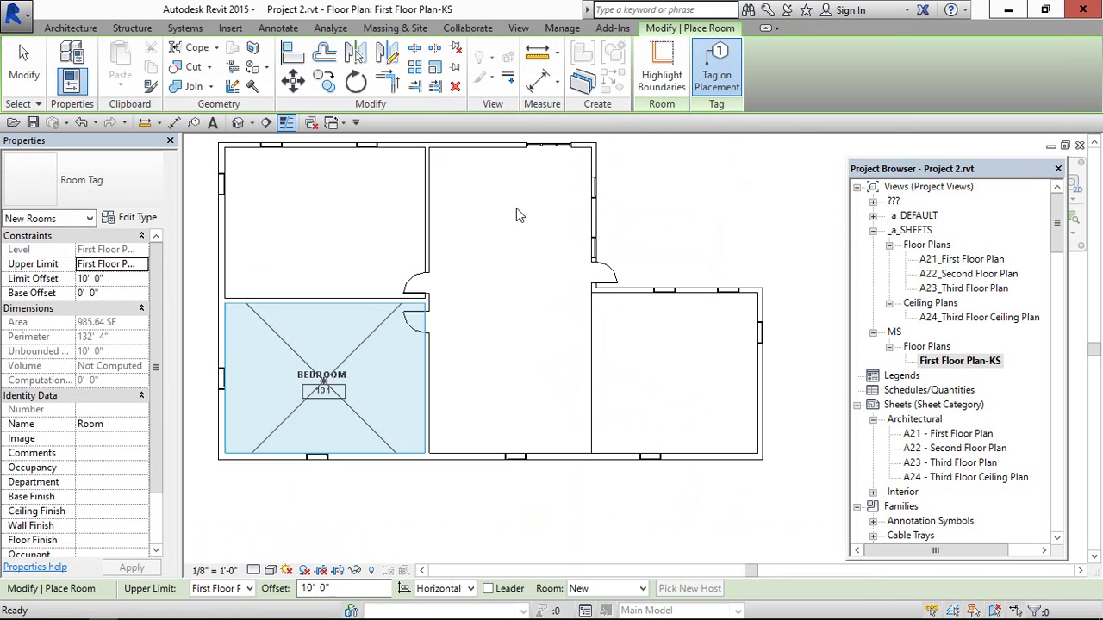
click(675, 377)
scroll(675, 376, up, 4)
key(Escape)
key(Escape)
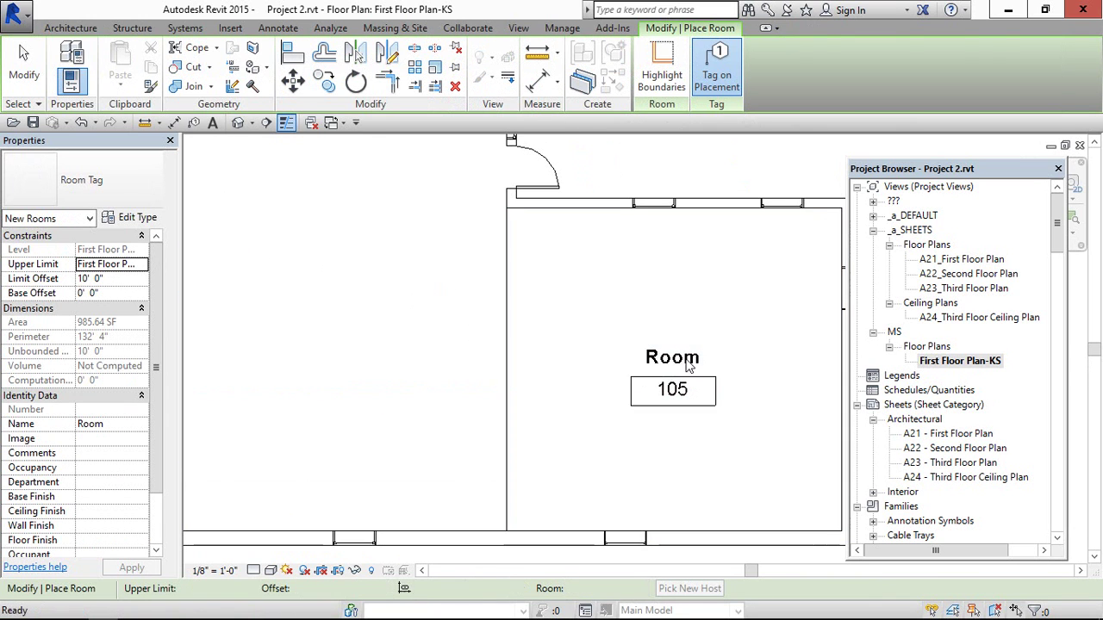
Step: Set the lower-right room's number to 102 and its name to KITCHEN, accepting the duplicate number
click(708, 338)
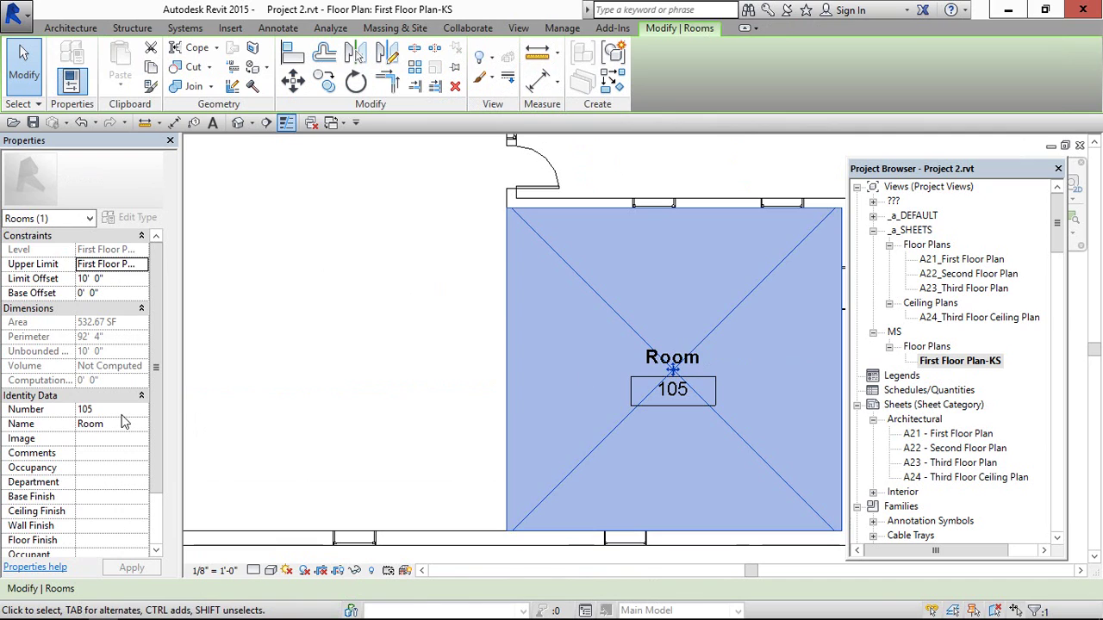
click(116, 408)
key(BackSpace)
click(118, 428)
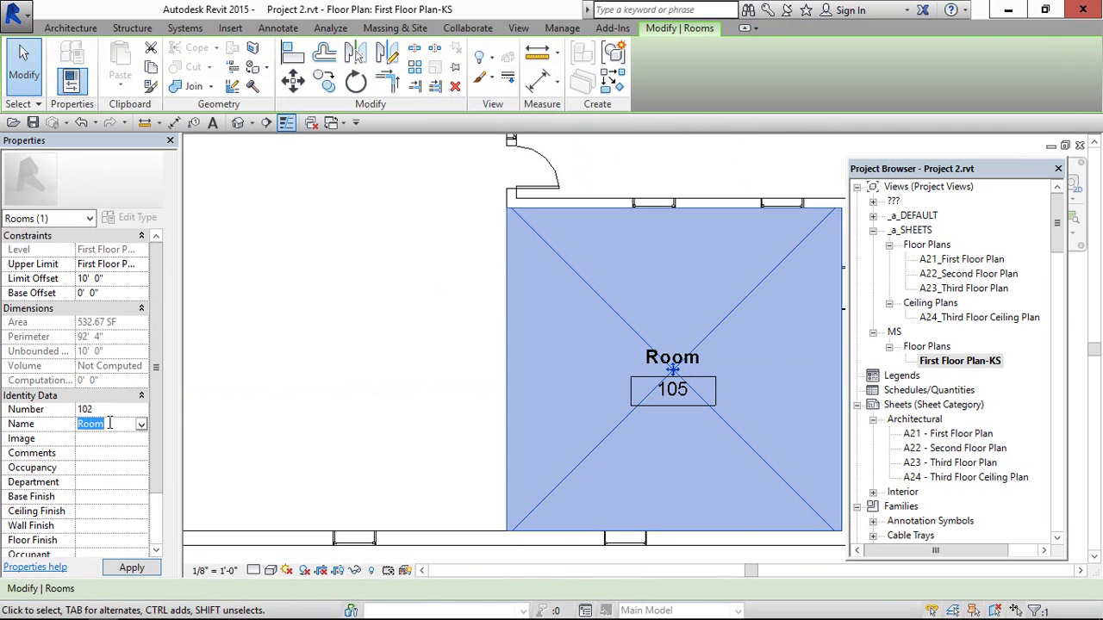
text(KITCHEN)
key(Return)
key(Return)
scroll(565, 388, down, 2)
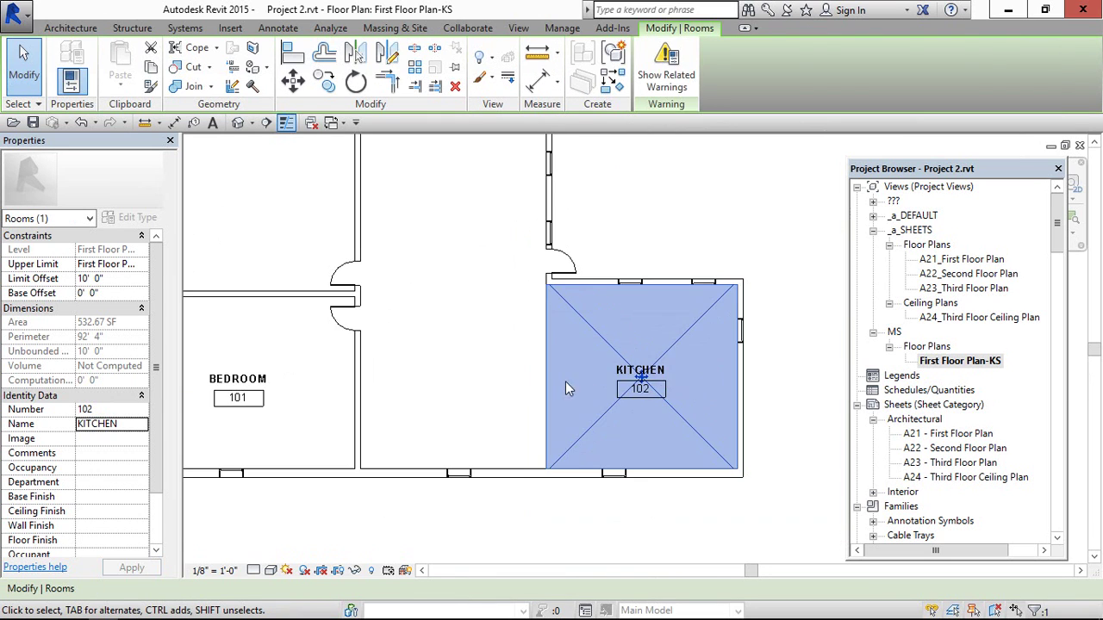
click(503, 386)
scroll(503, 388, down, 2)
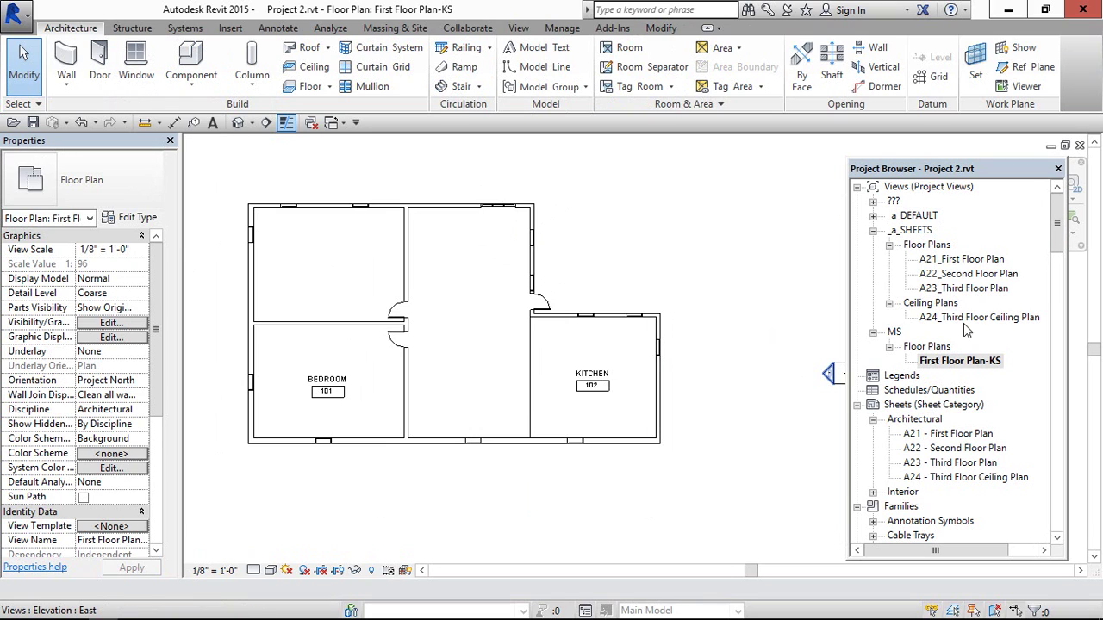
Step: Open sheet A21 - First Floor Plan and place the A21_First Floor Plan view in its drawing area
drag(1060, 241, 1066, 270)
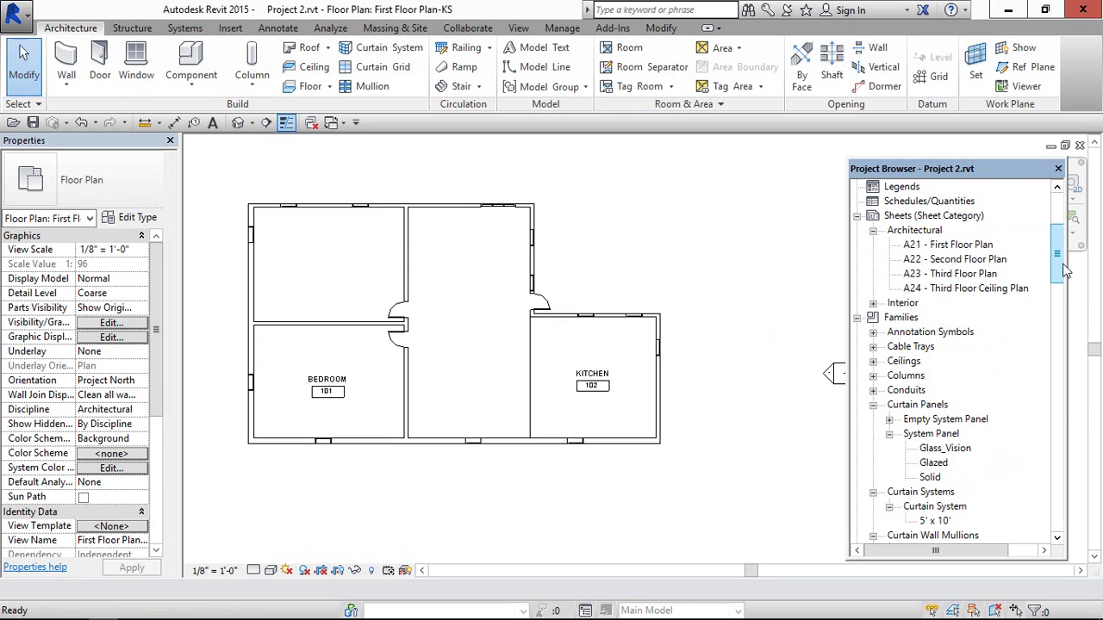
click(926, 232)
scroll(932, 246, up, 2)
scroll(954, 328, up, 4)
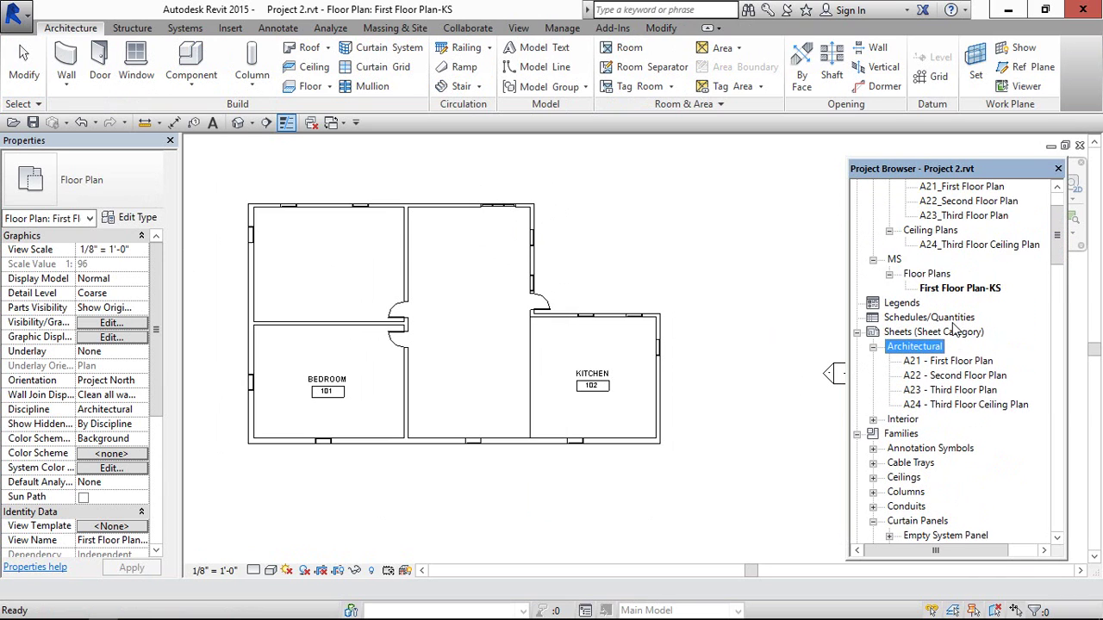
click(948, 404)
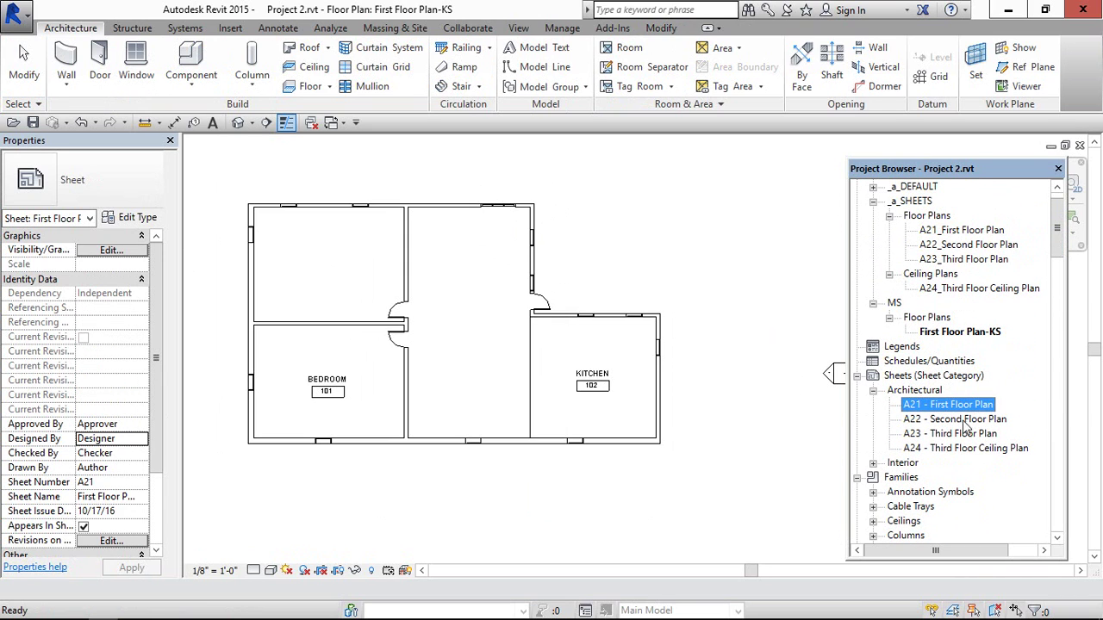
double_click(956, 407)
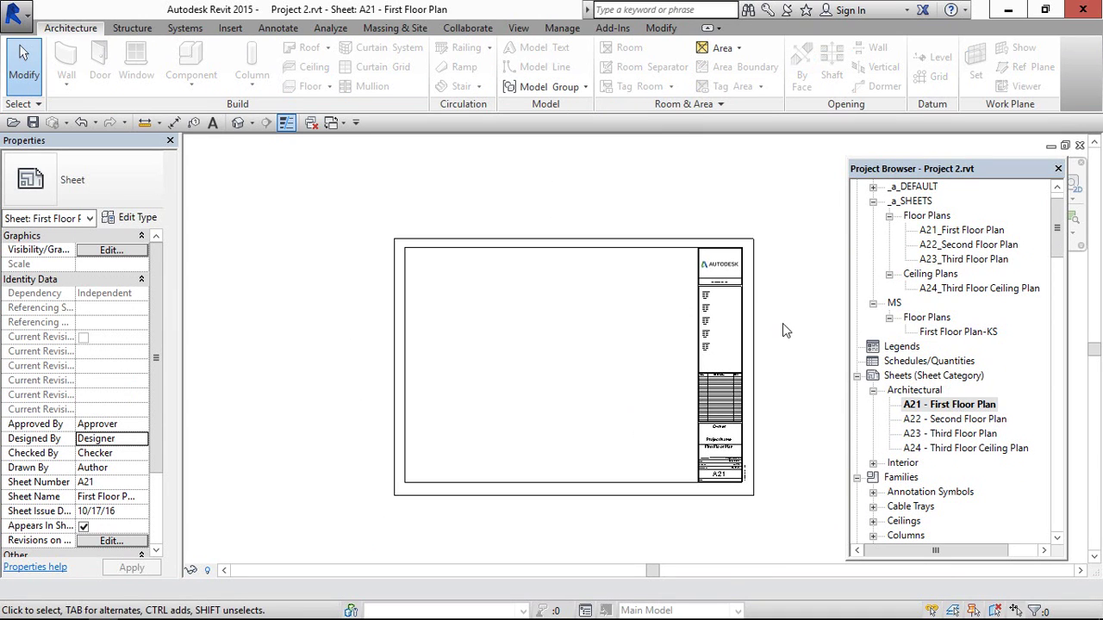
drag(956, 228, 569, 359)
click(569, 359)
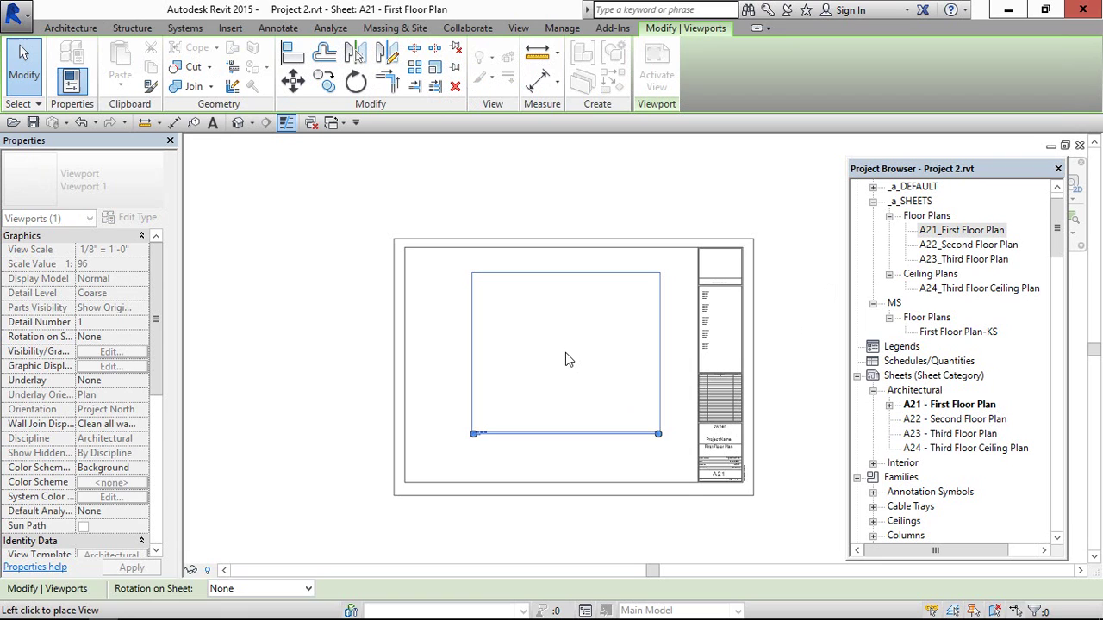
Step: Activate the placed floor plan view, check its spaces for room tags, and return to the sheet
scroll(618, 314, up, 3)
double_click(619, 314)
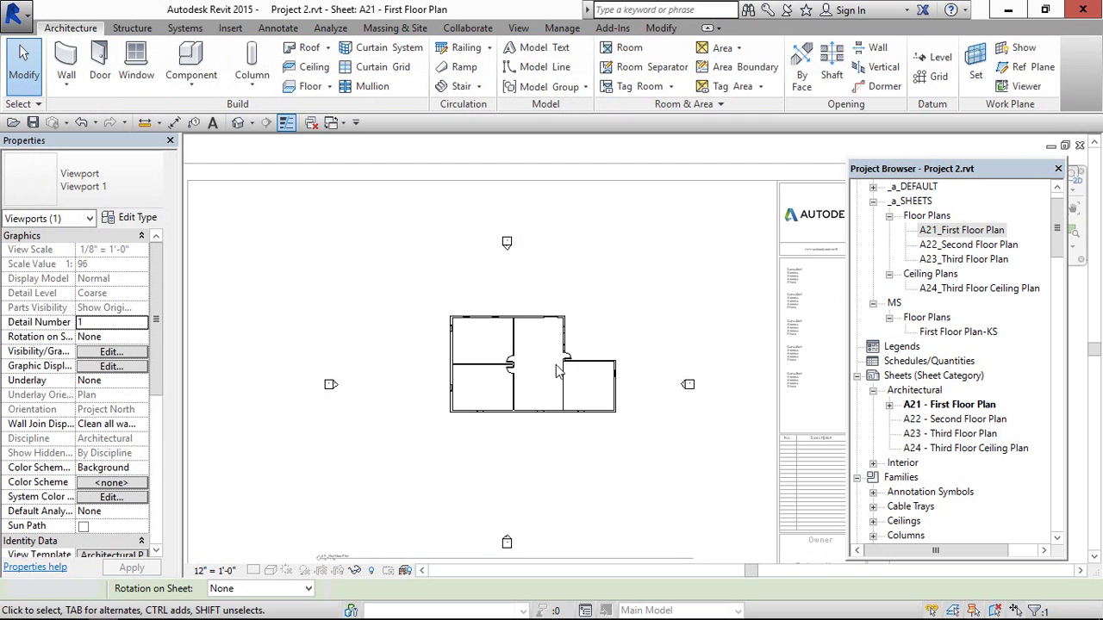
scroll(465, 379, up, 3)
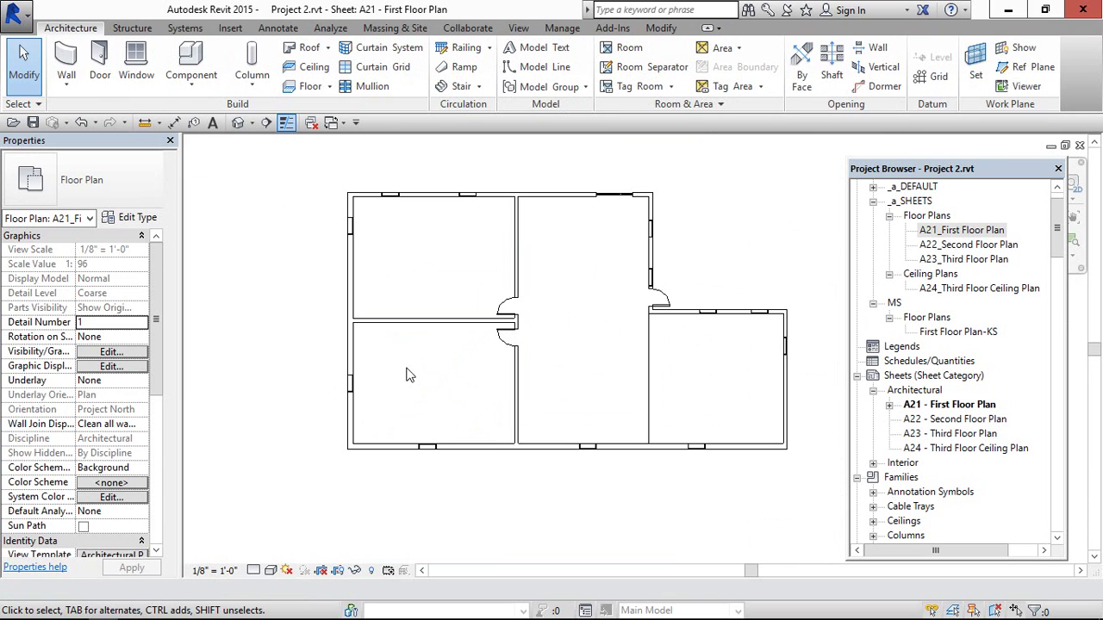
scroll(483, 345, down, 2)
scroll(517, 369, down, 3)
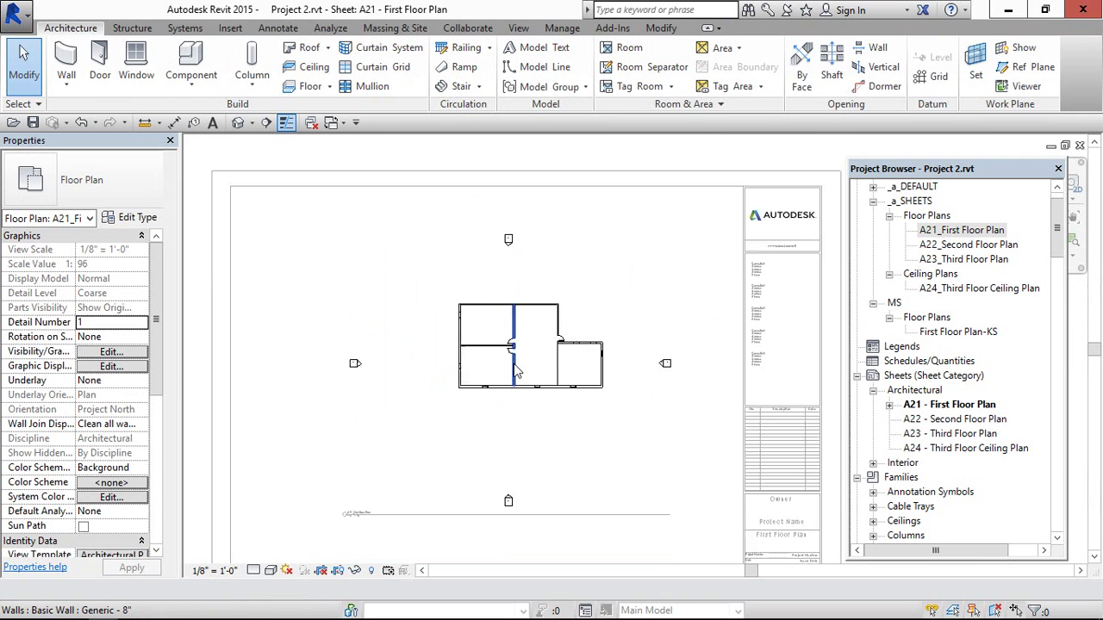
key(Escape)
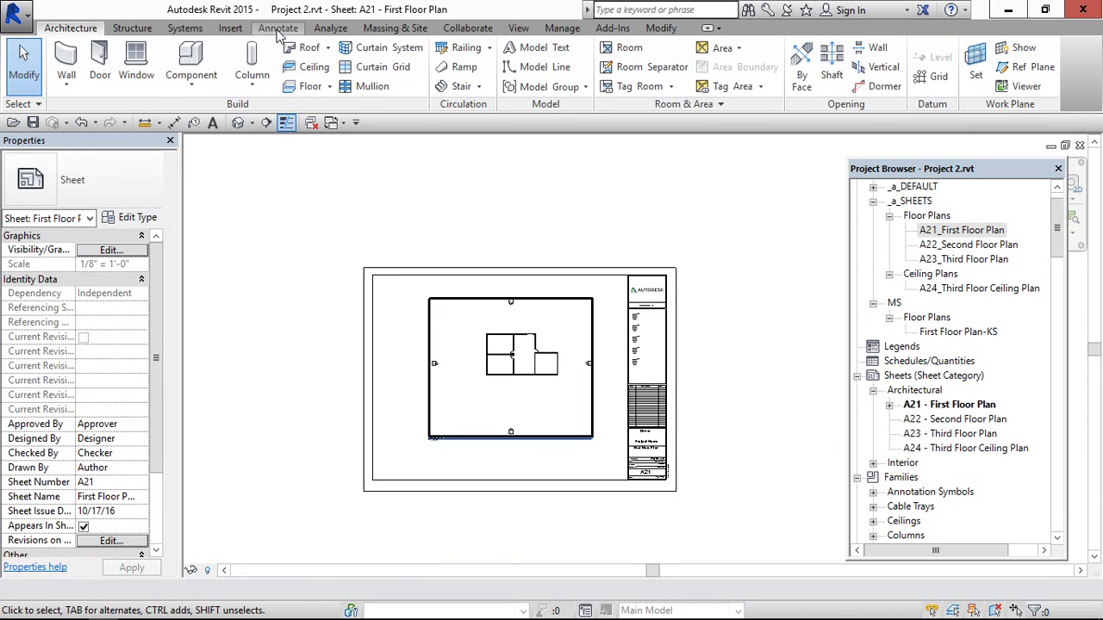
Step: Activate the floor plan view on the sheet and place a room tag in the lower-left bedroom
click(278, 27)
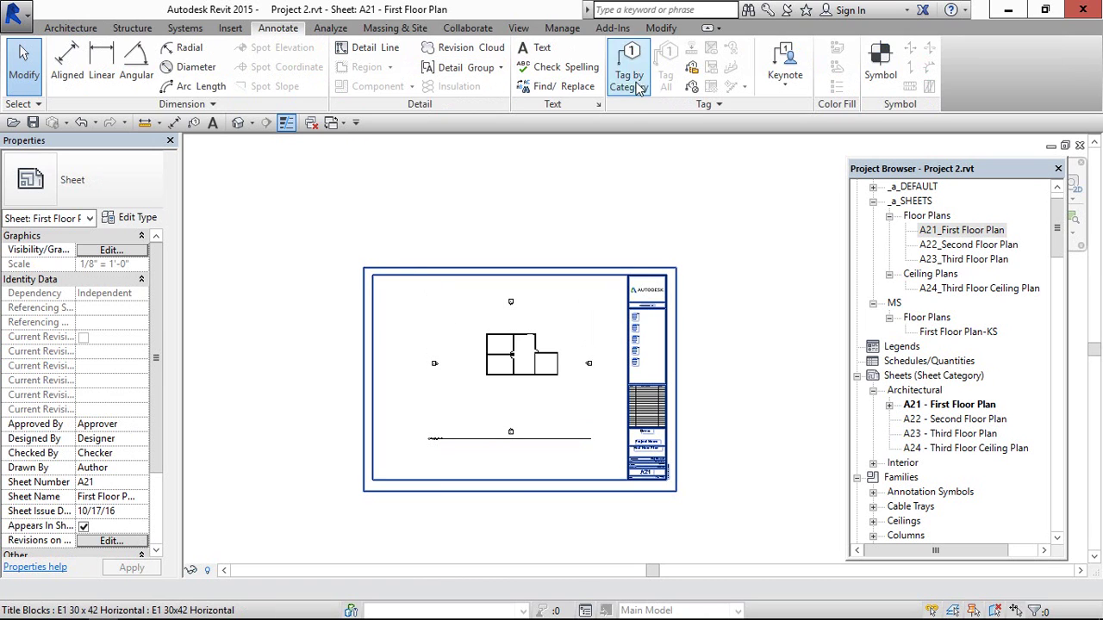
double_click(555, 333)
scroll(490, 312, up, 3)
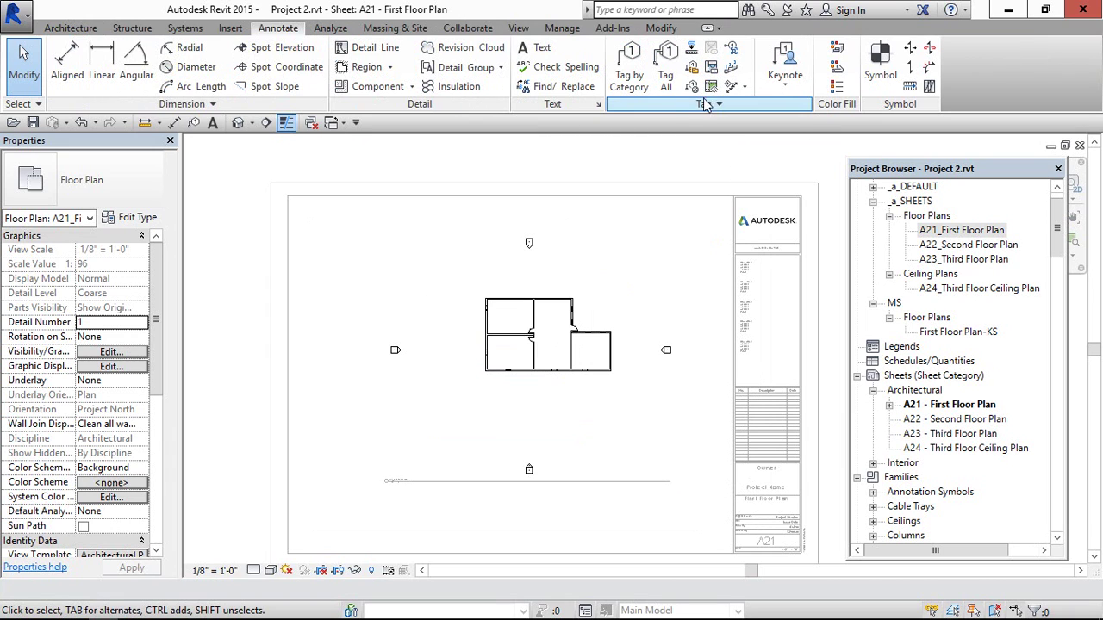
click(712, 69)
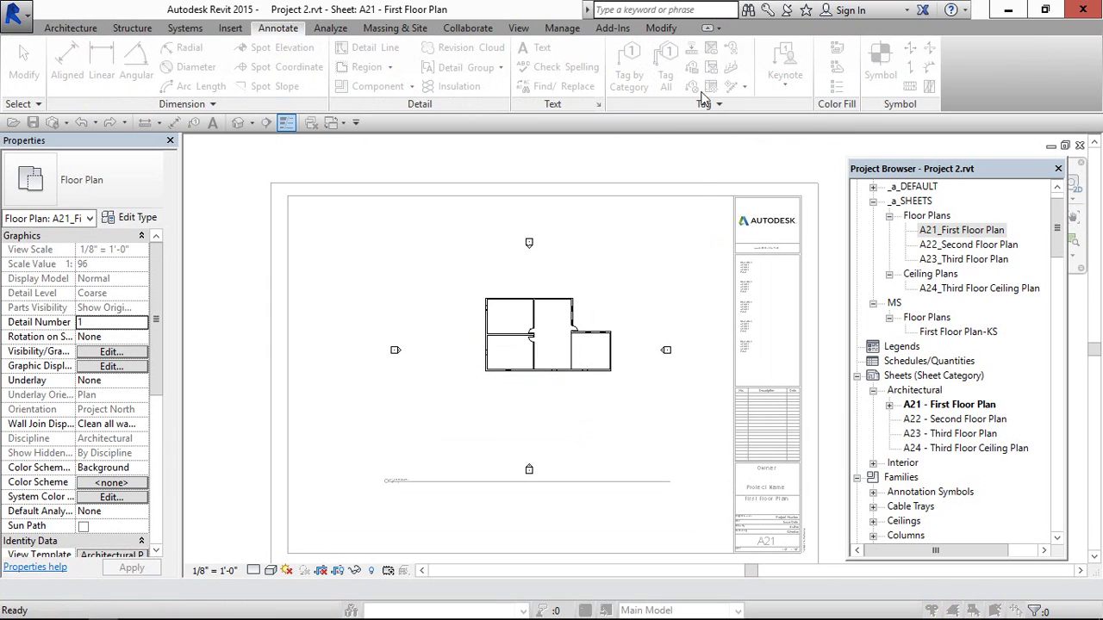
click(654, 382)
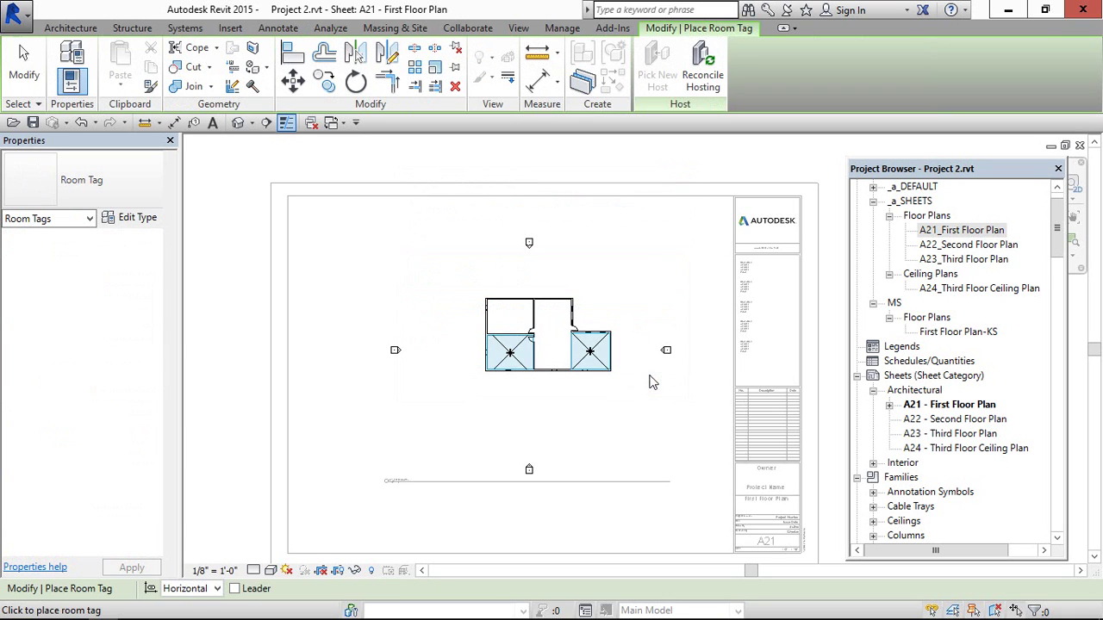
scroll(505, 364, up, 5)
scroll(466, 301, up, 1)
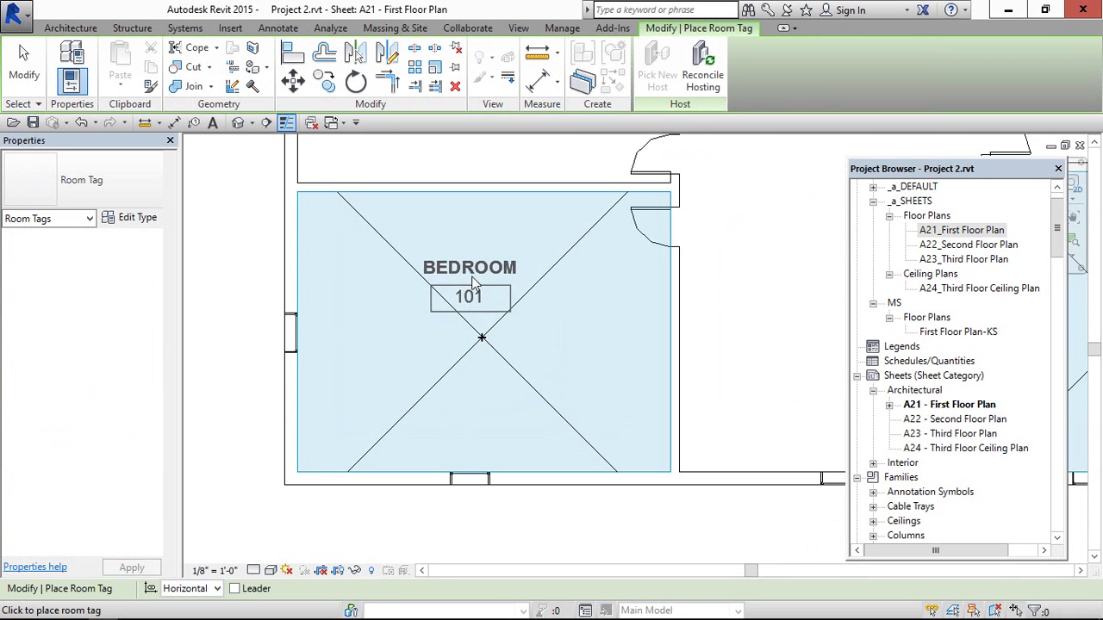
click(468, 280)
Step: Place a room tag in the kitchen and finish tagging rooms
scroll(410, 310, down, 4)
scroll(551, 310, down, 1)
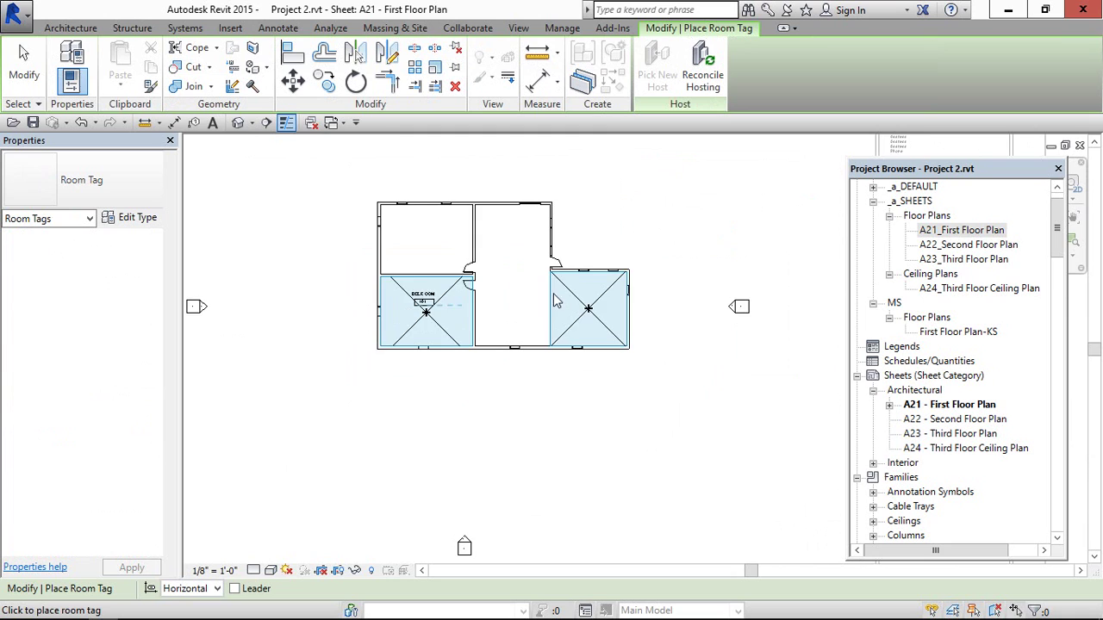
scroll(603, 301, up, 4)
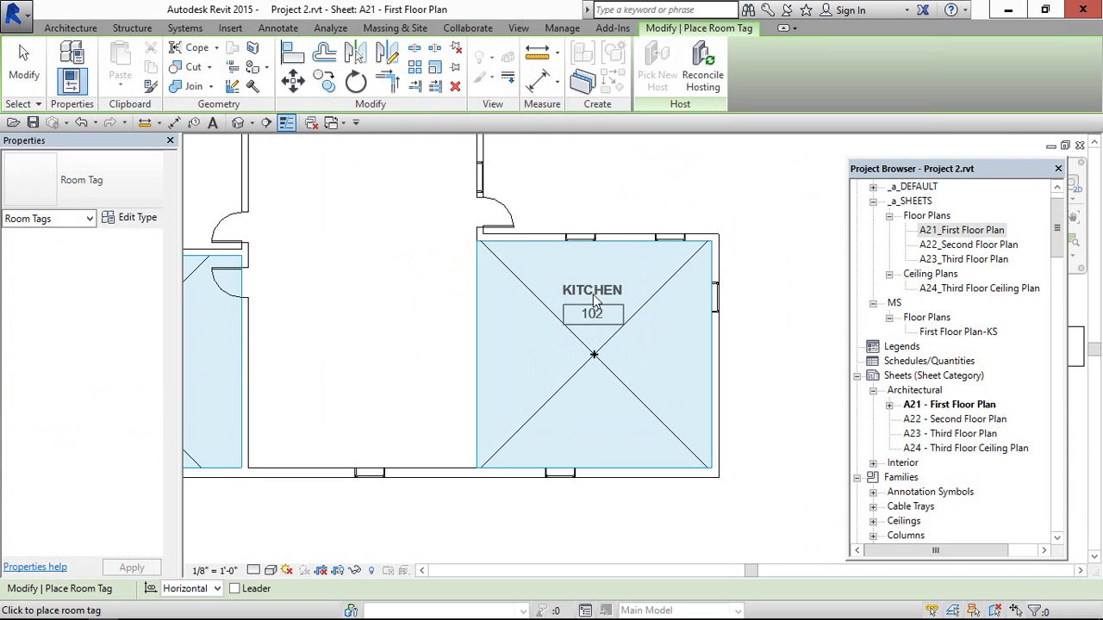
click(598, 306)
scroll(599, 307, down, 3)
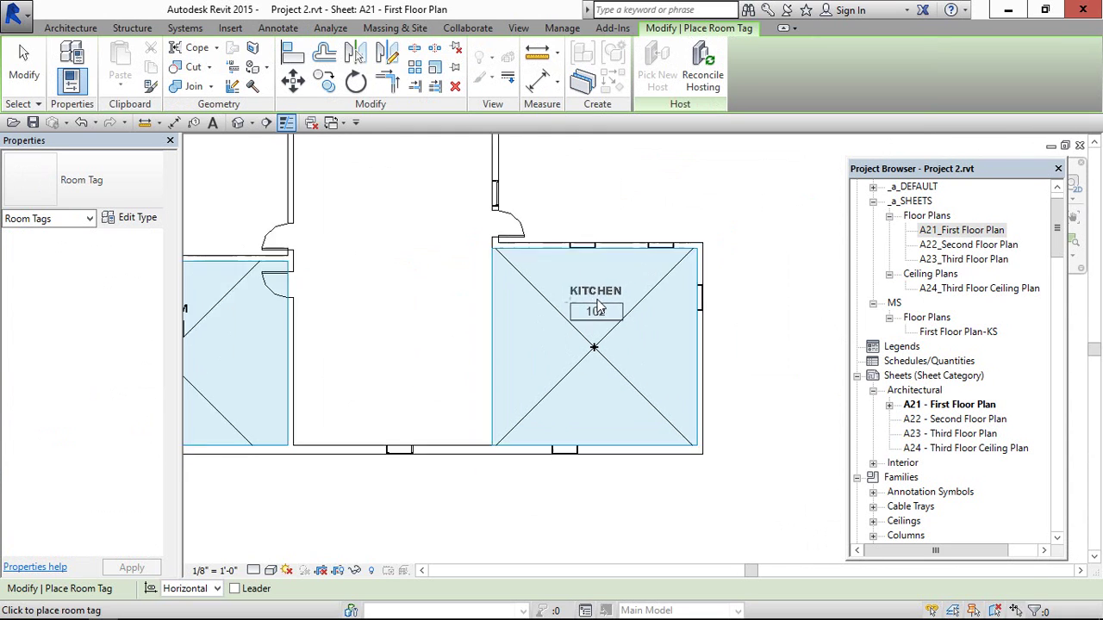
key(Escape)
key(Escape)
Step: Examine the tagged plan and the room separation line between the kitchen and the central space
scroll(510, 337, up, 2)
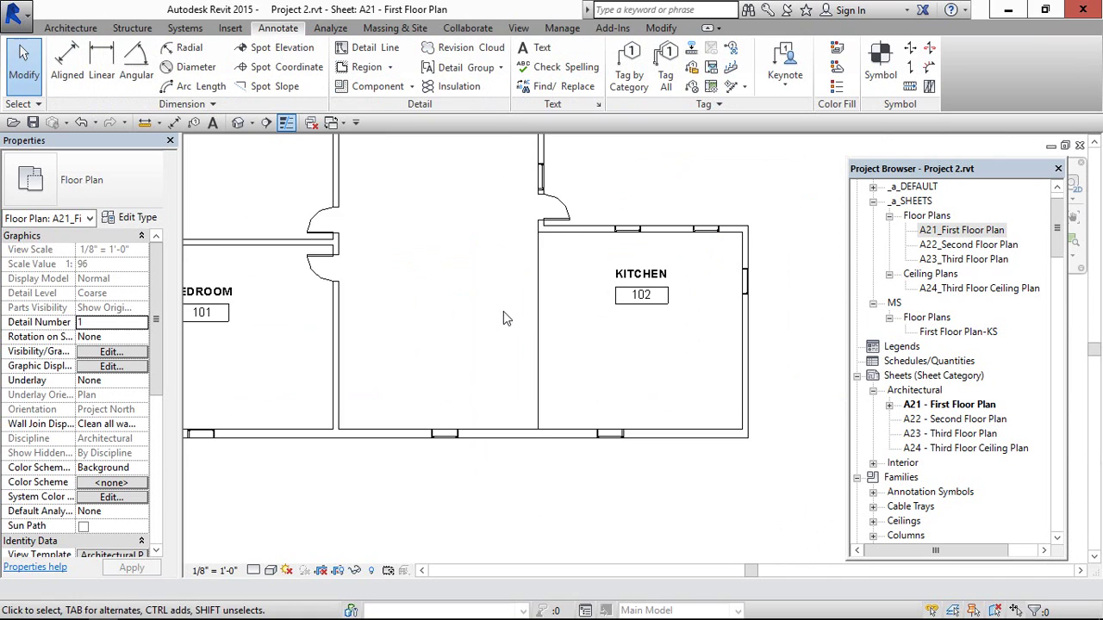
scroll(521, 315, down, 3)
scroll(491, 308, up, 1)
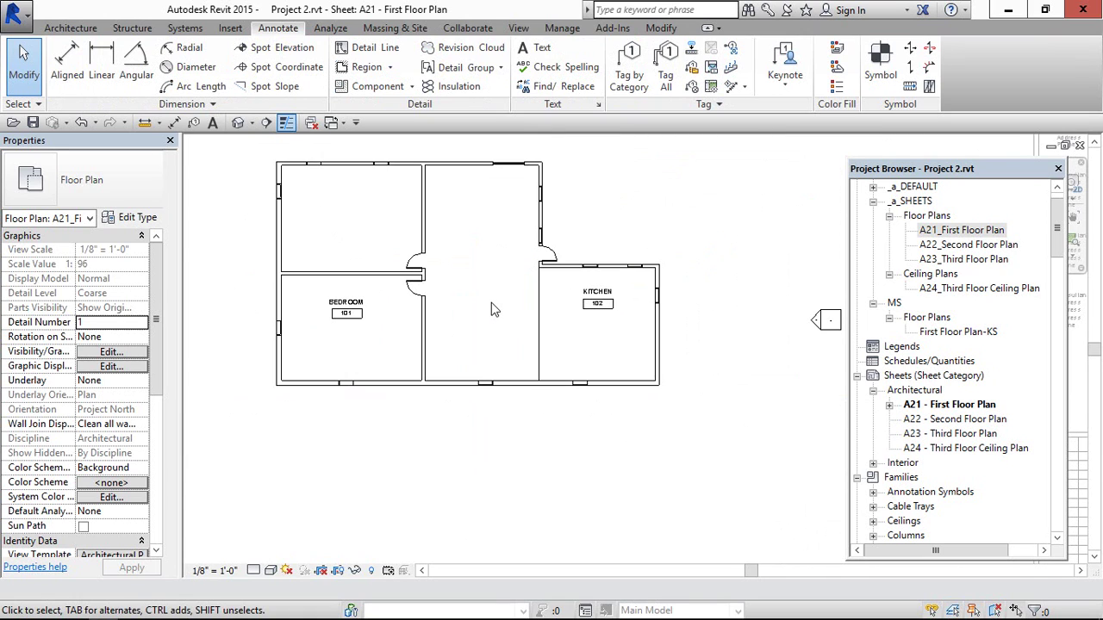
click(539, 309)
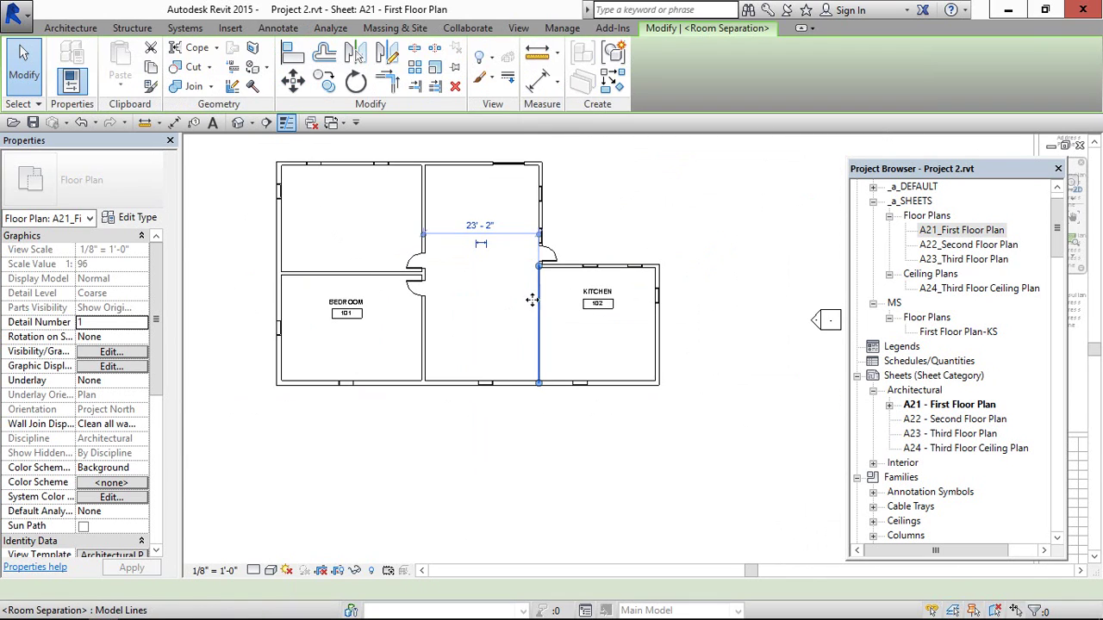
scroll(534, 315, up, 1)
scroll(526, 328, down, 3)
scroll(524, 333, down, 2)
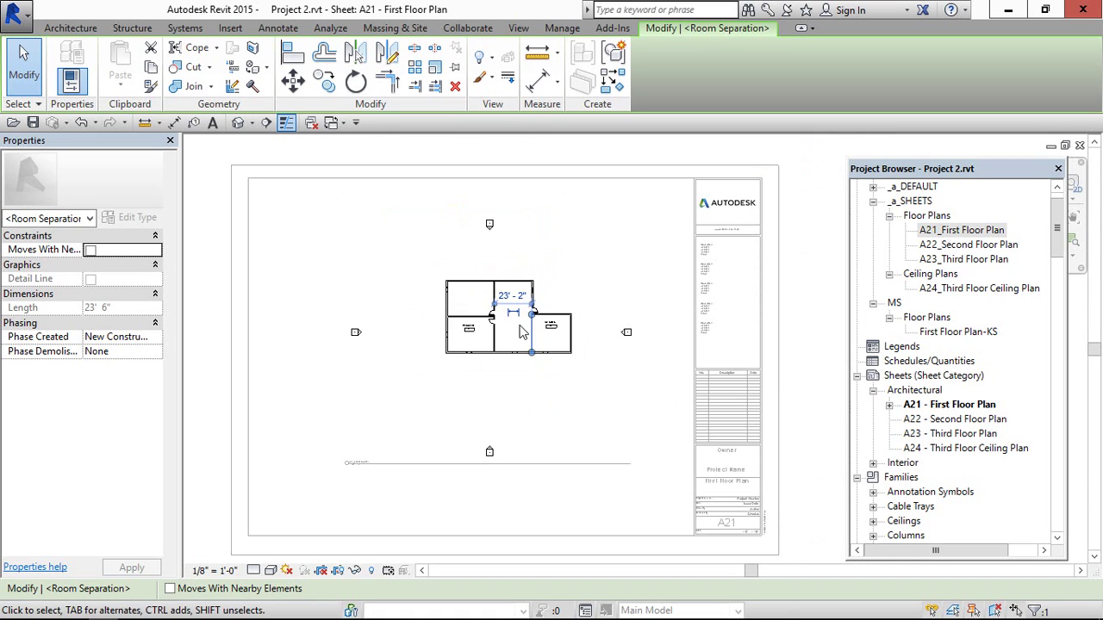
scroll(638, 398, up, 5)
click(642, 401)
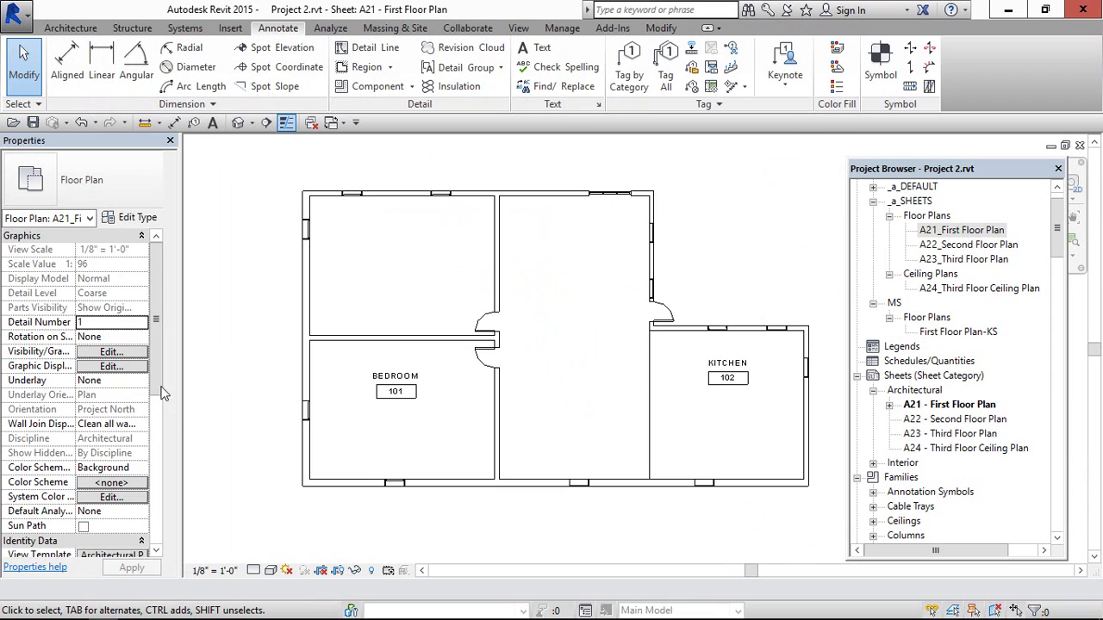
Step: Hide the <Room Separation> line subcategory in the Architectural Plan view template's model overrides and apply the template
drag(164, 389, 164, 466)
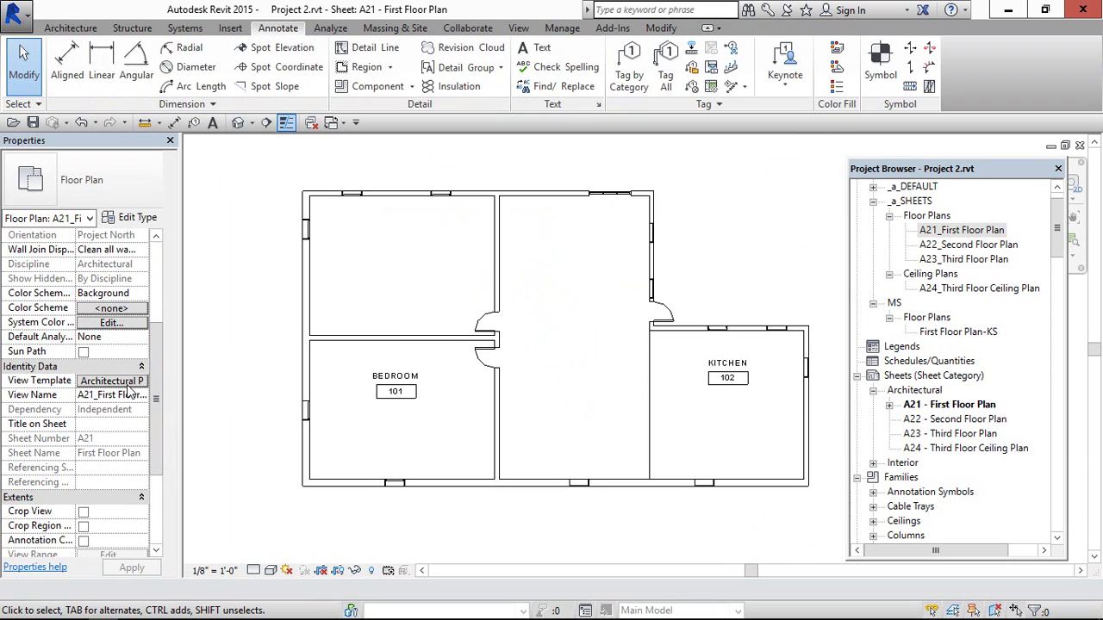
click(112, 381)
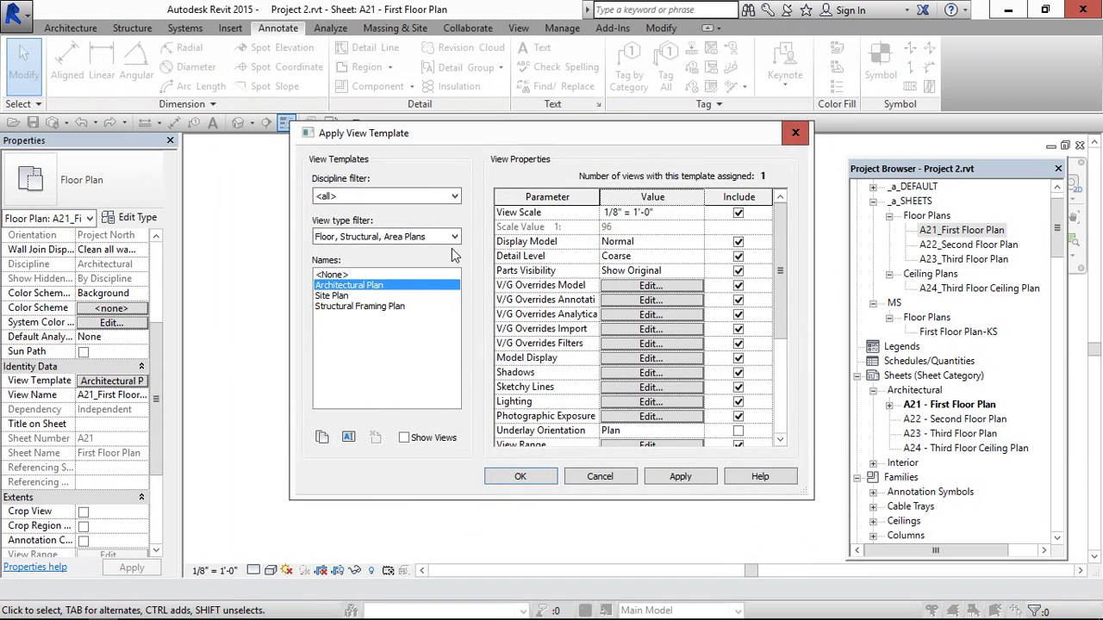
click(671, 287)
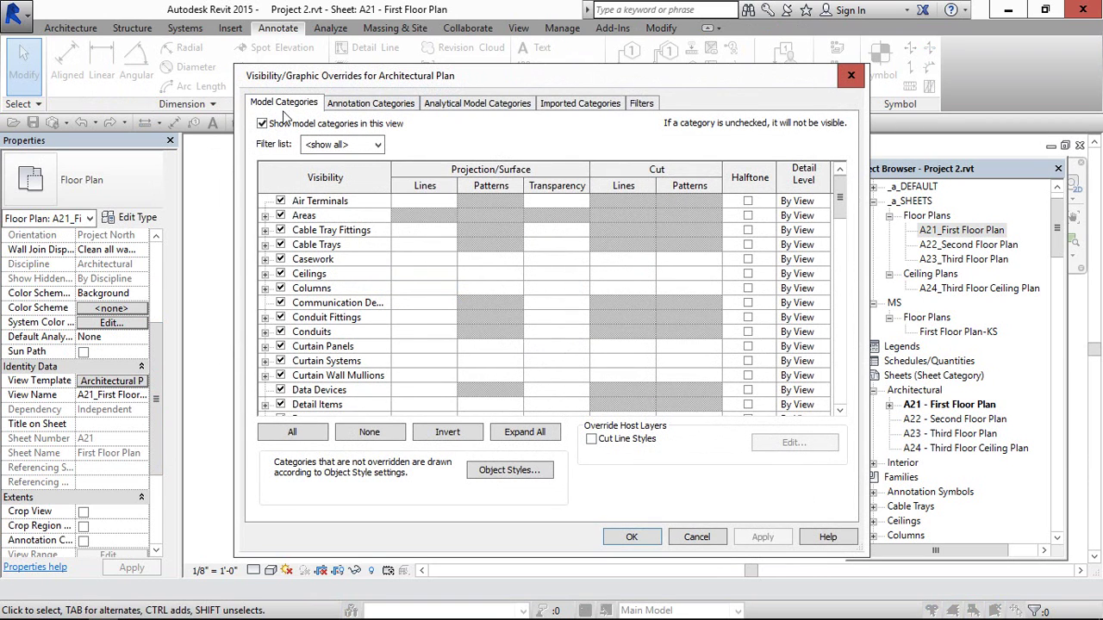
scroll(299, 343, down, 9)
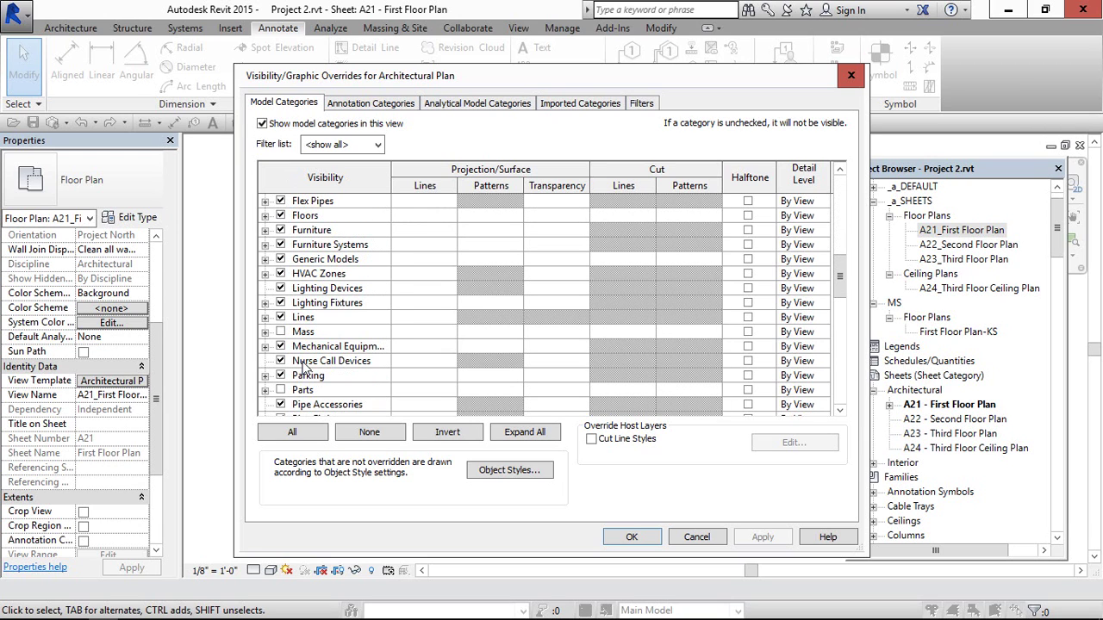
click(266, 317)
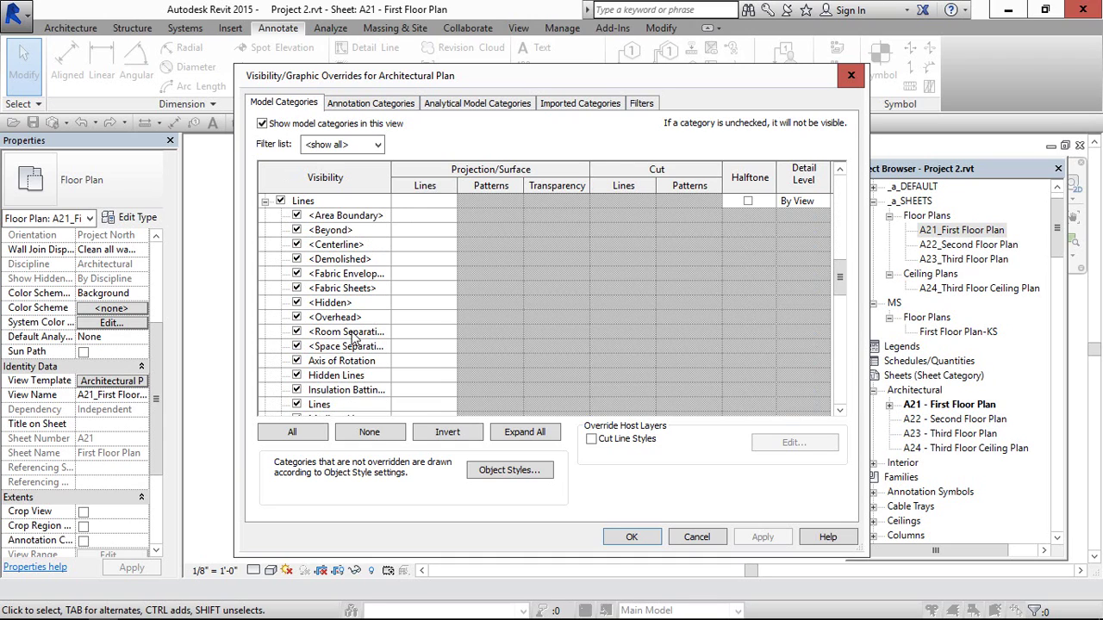
click(296, 332)
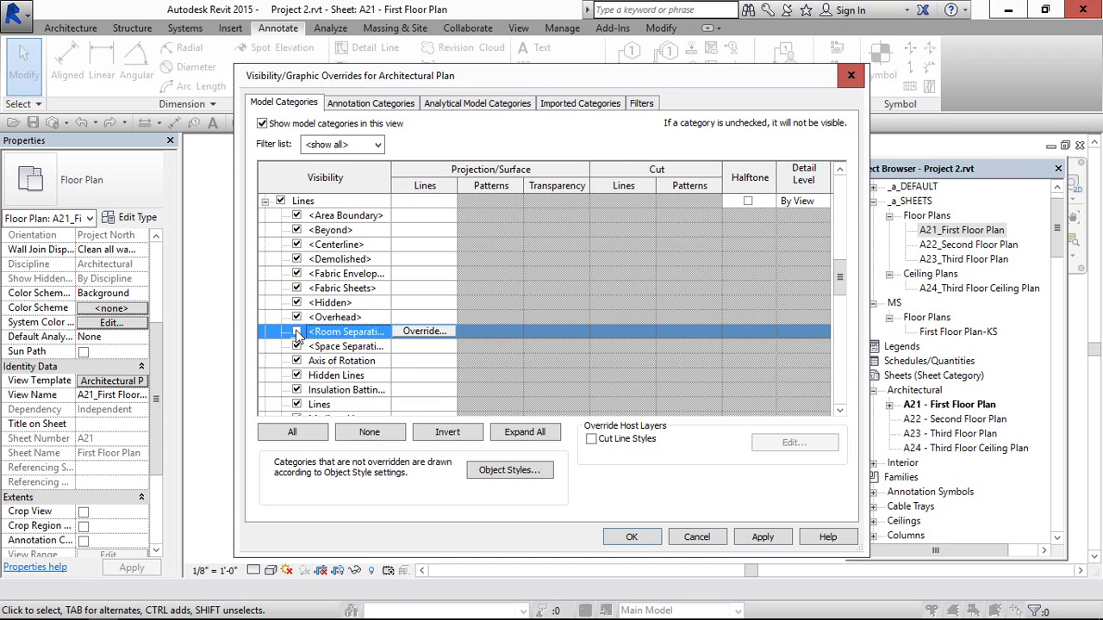
click(762, 538)
click(642, 539)
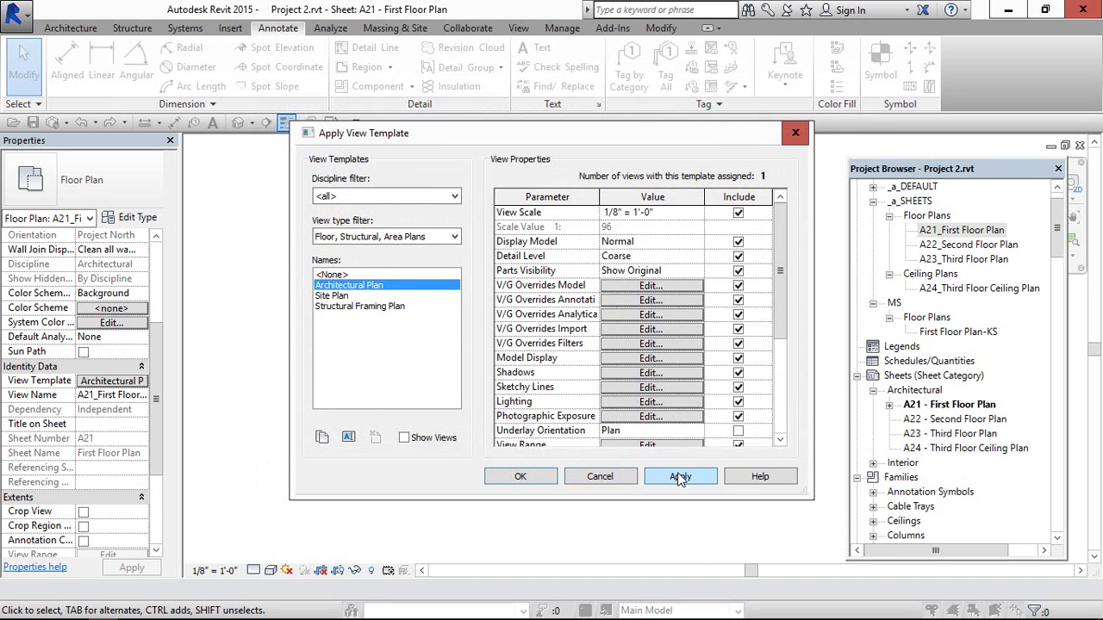
click(679, 476)
click(521, 476)
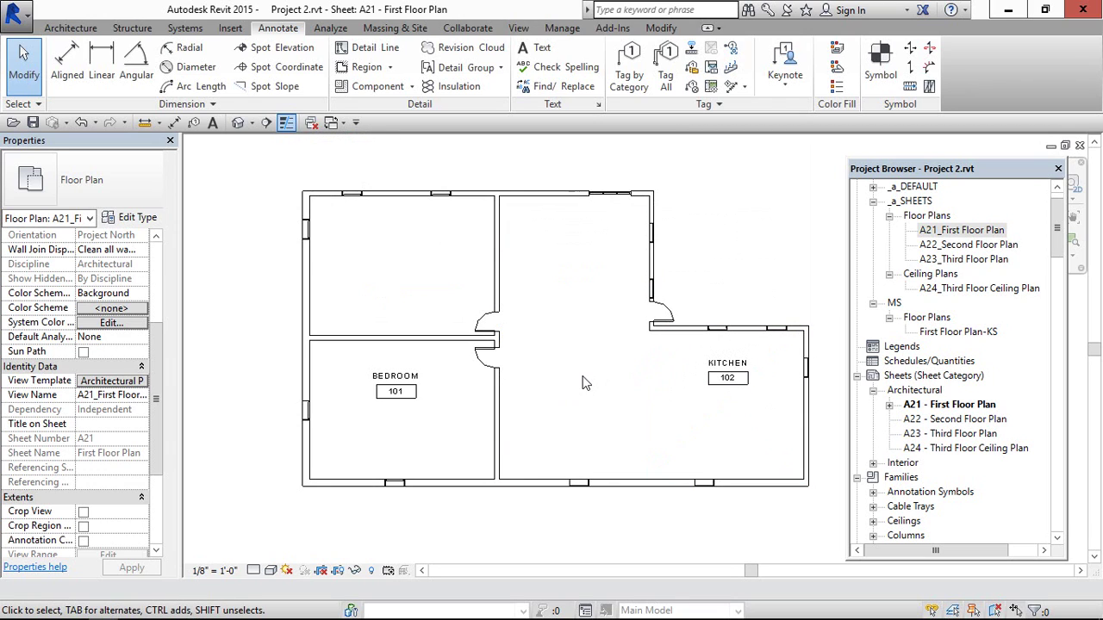
Step: Change the bedroom's room tag type to Room Tag With Area
scroll(583, 382, down, 2)
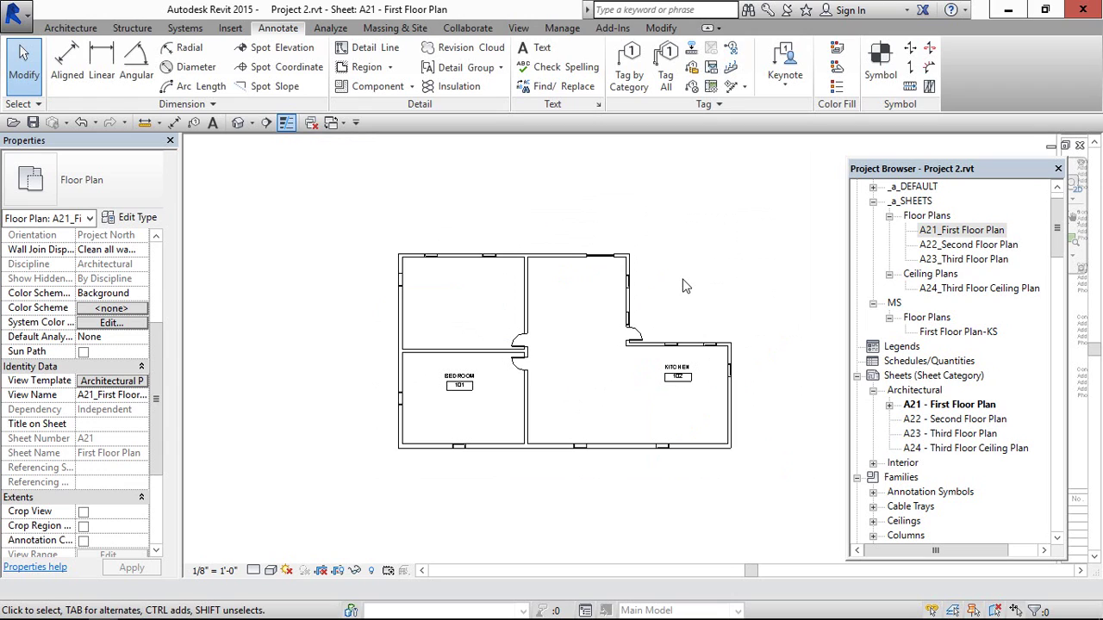
scroll(478, 386, up, 2)
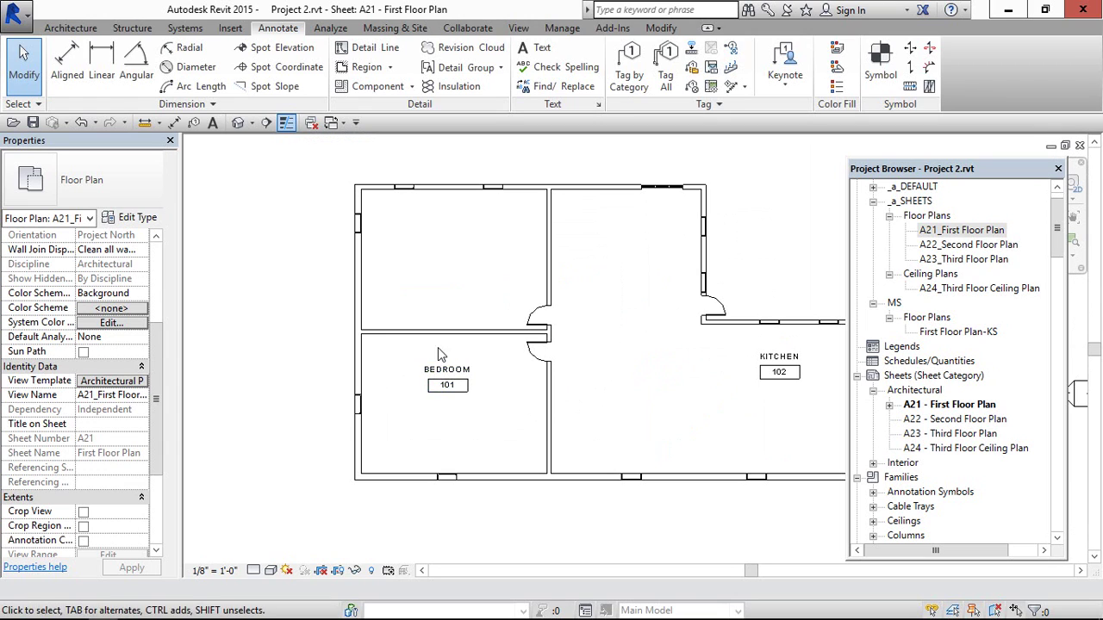
click(466, 393)
click(139, 194)
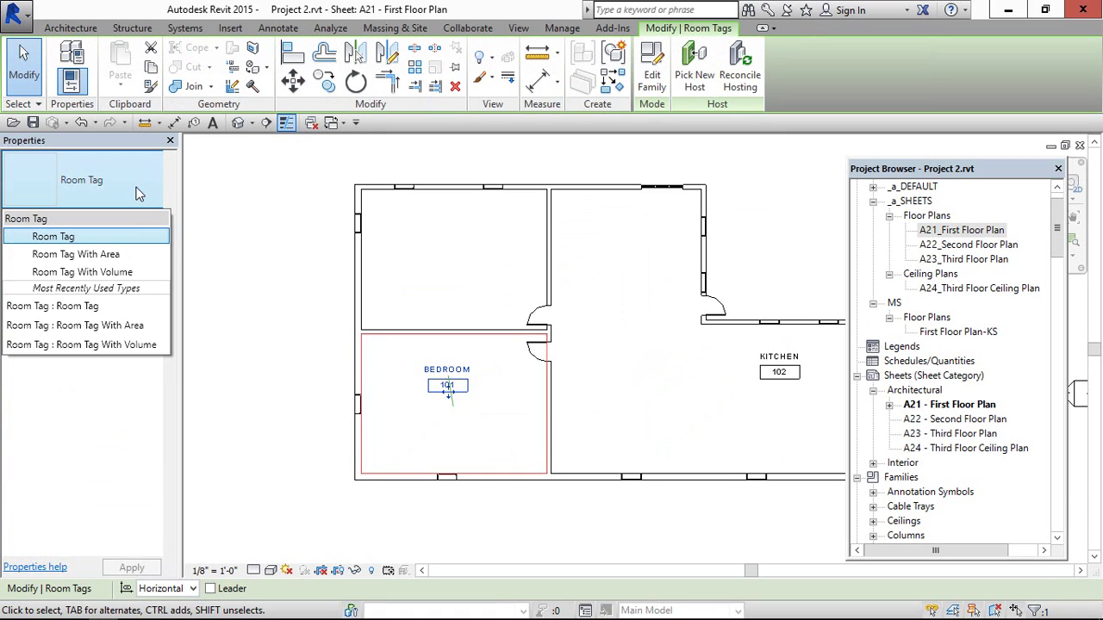
click(125, 257)
click(266, 333)
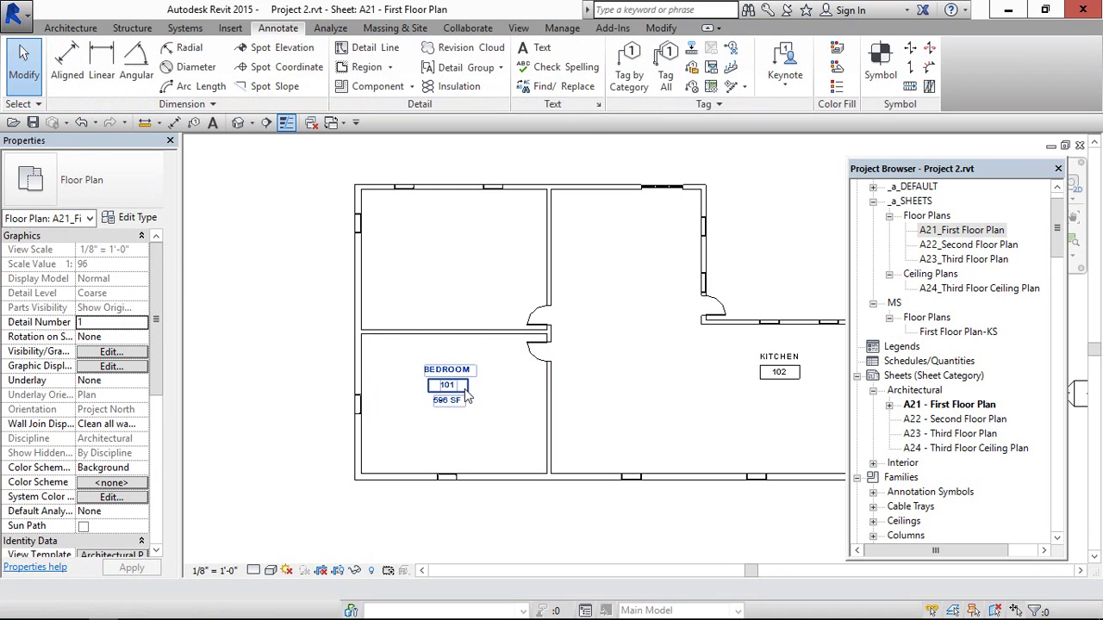
scroll(465, 395, up, 2)
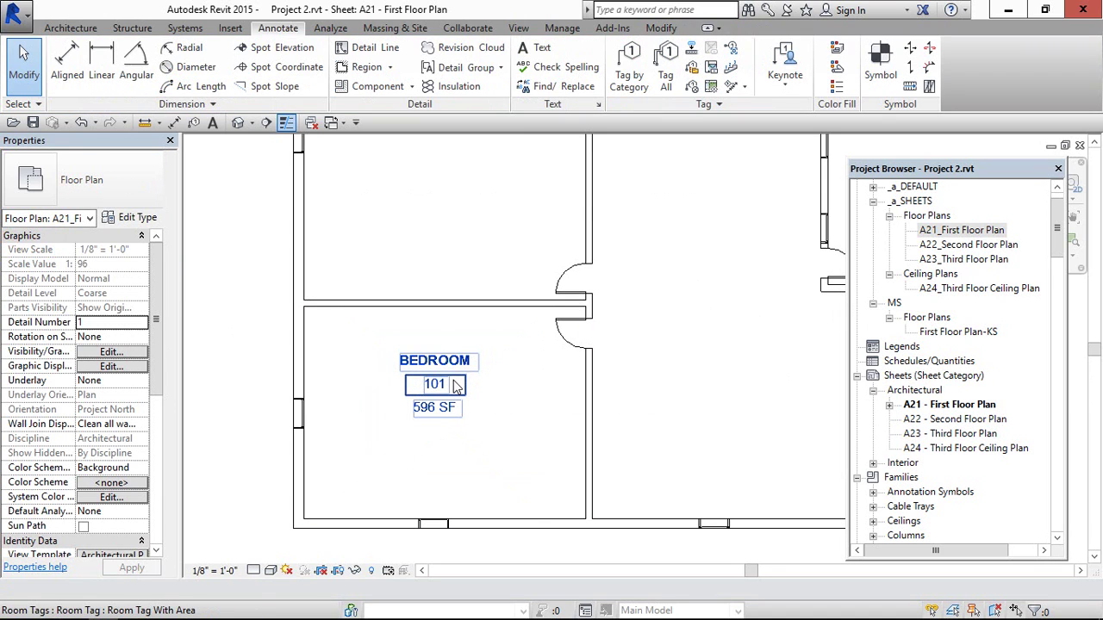
scroll(456, 386, down, 1)
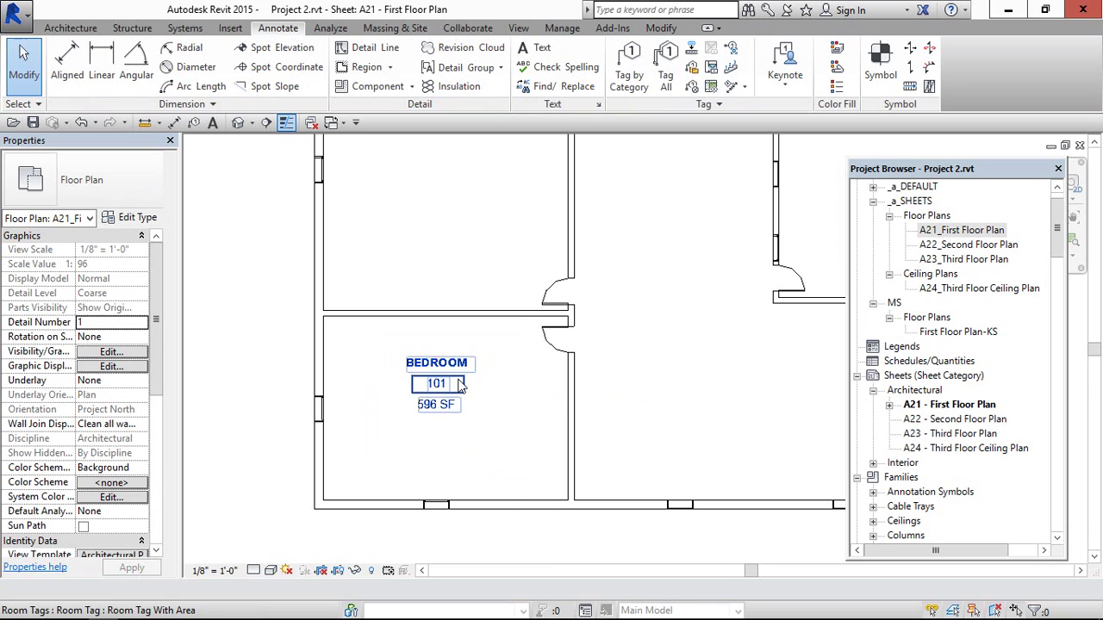